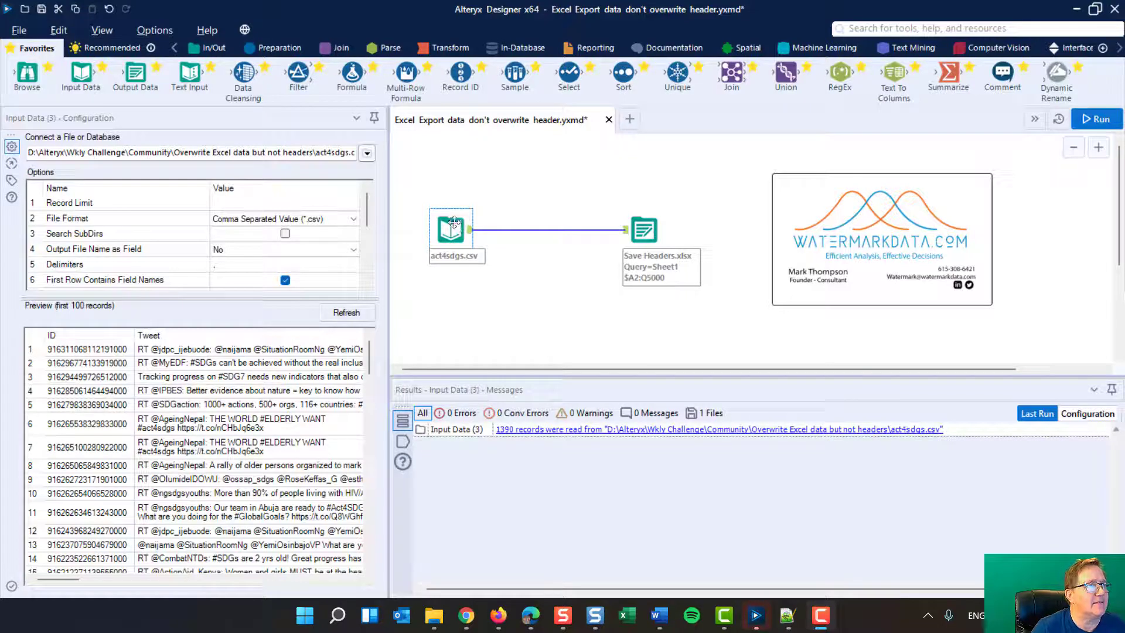
Run the workflow to write 1,390 records to Save Headers.xlsx, then check and close it in Excel.
left_click(642, 227)
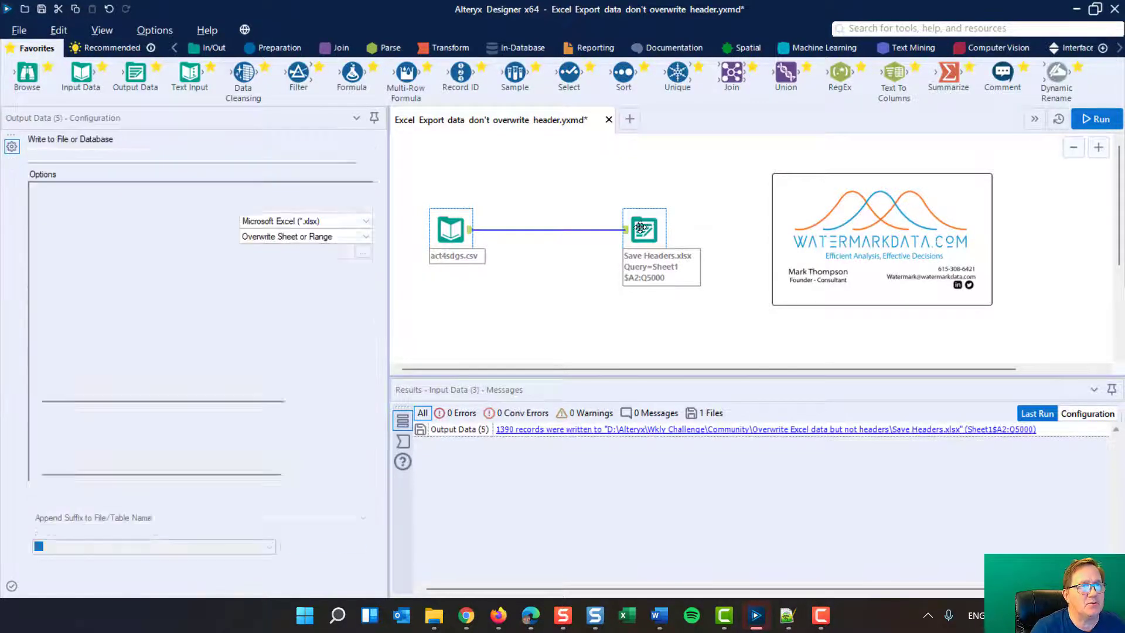
left_click(1099, 119)
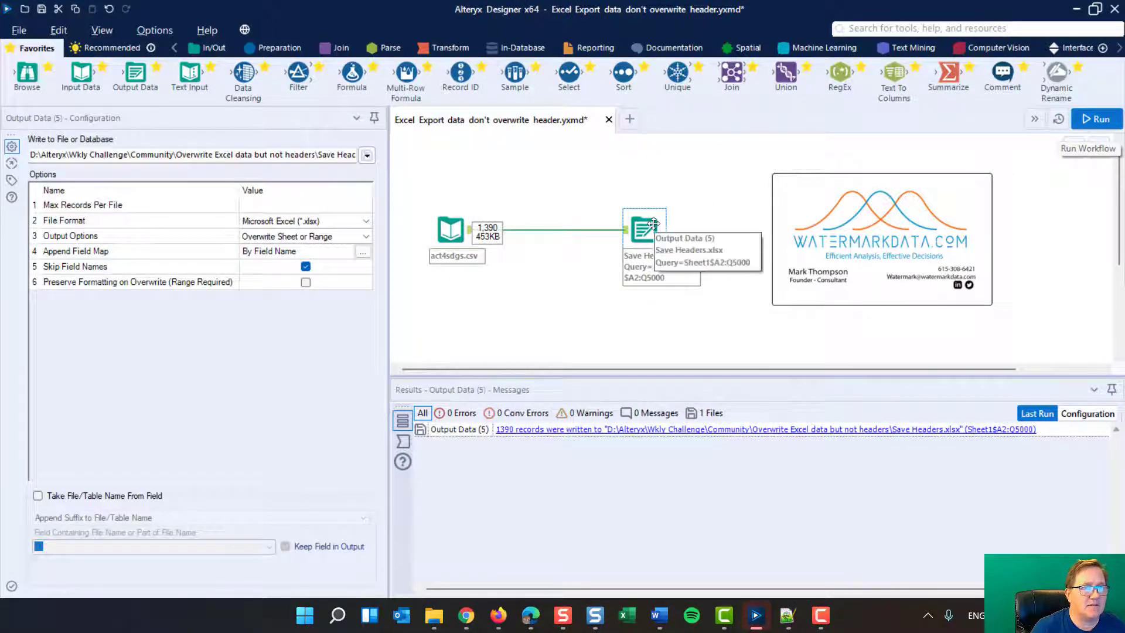
left_click(550, 279)
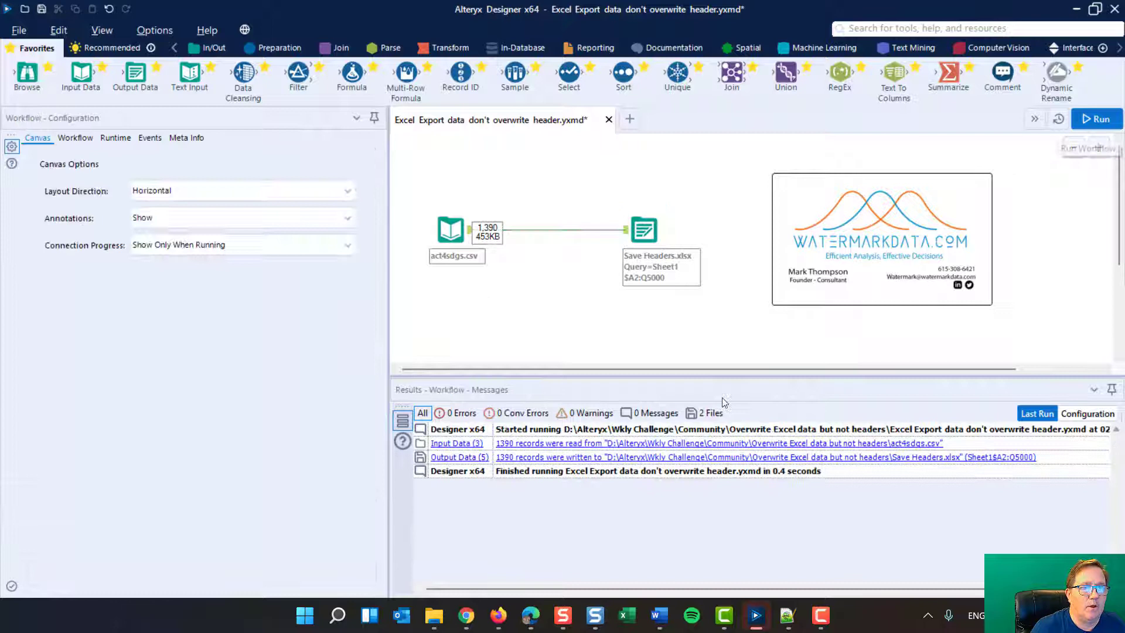
left_click(775, 459)
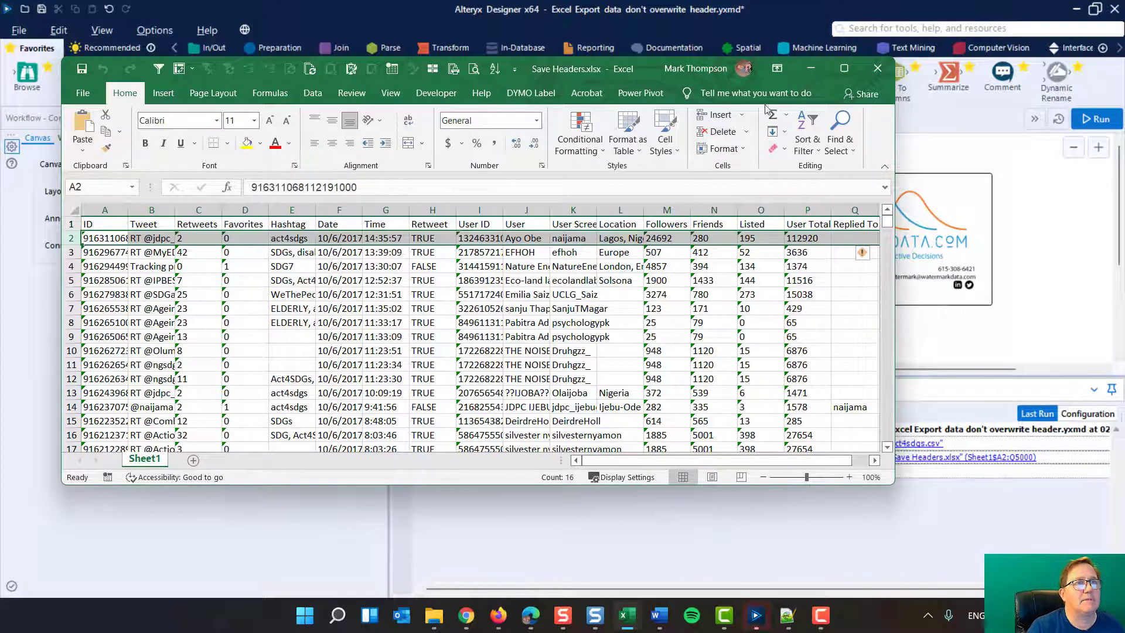
left_click(878, 69)
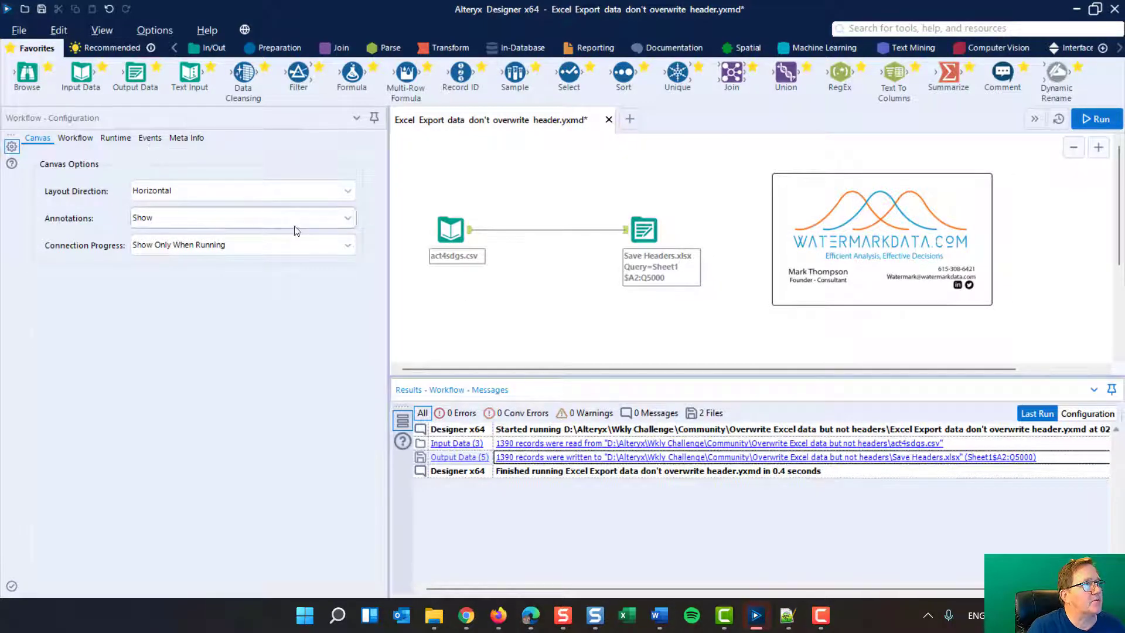
Select the act4sdgs.csv input and rerun the workflow with Ctrl+R.
left_click(447, 227)
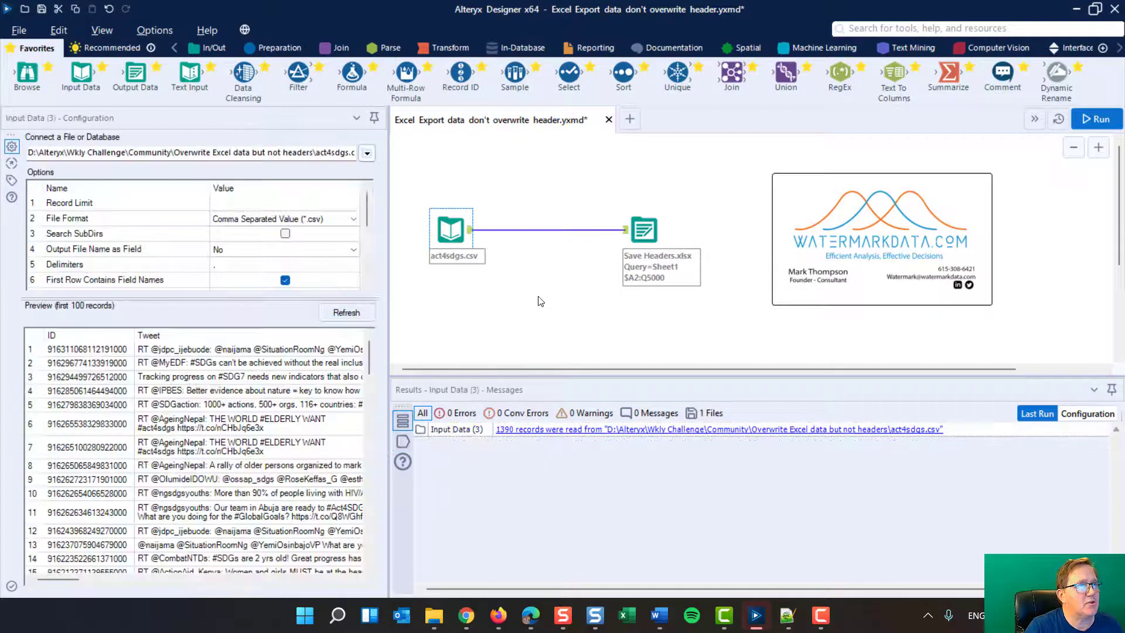
key("ctrl+r")
left_click(530, 290)
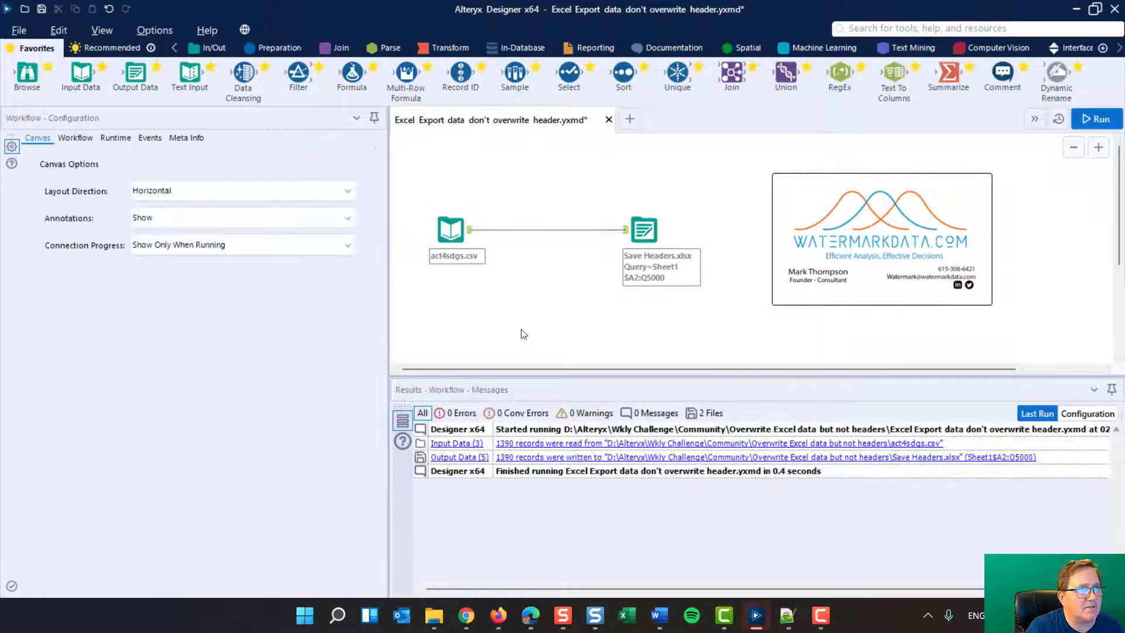
Check Enable Events in Workflow Configuration's Events tab and add a new Run Command event.
left_click(152, 140)
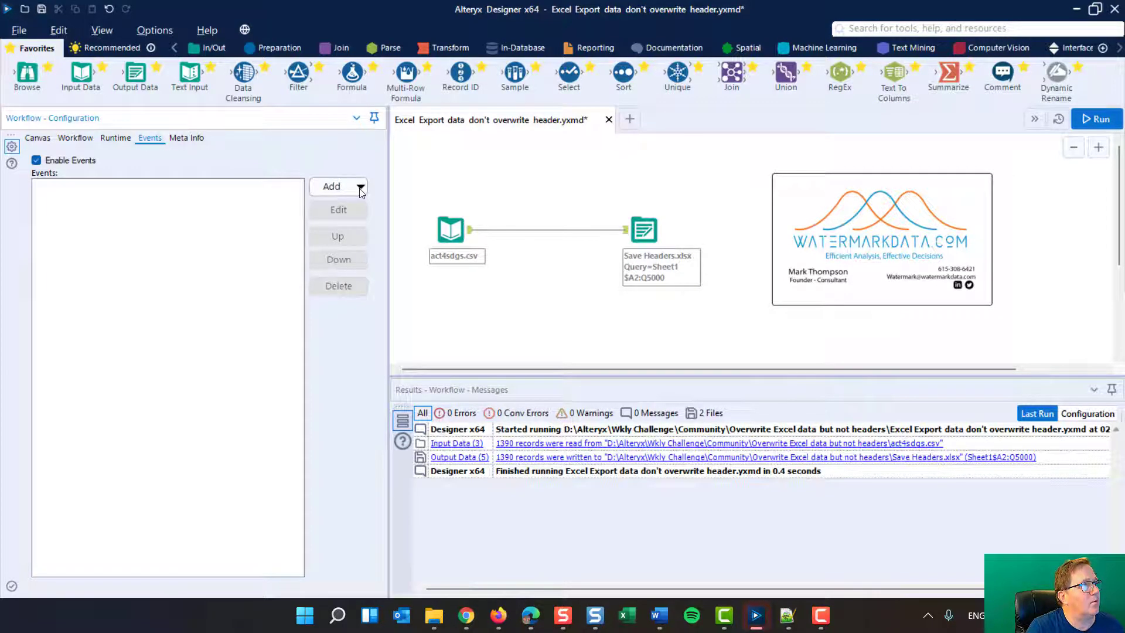
left_click(36, 161)
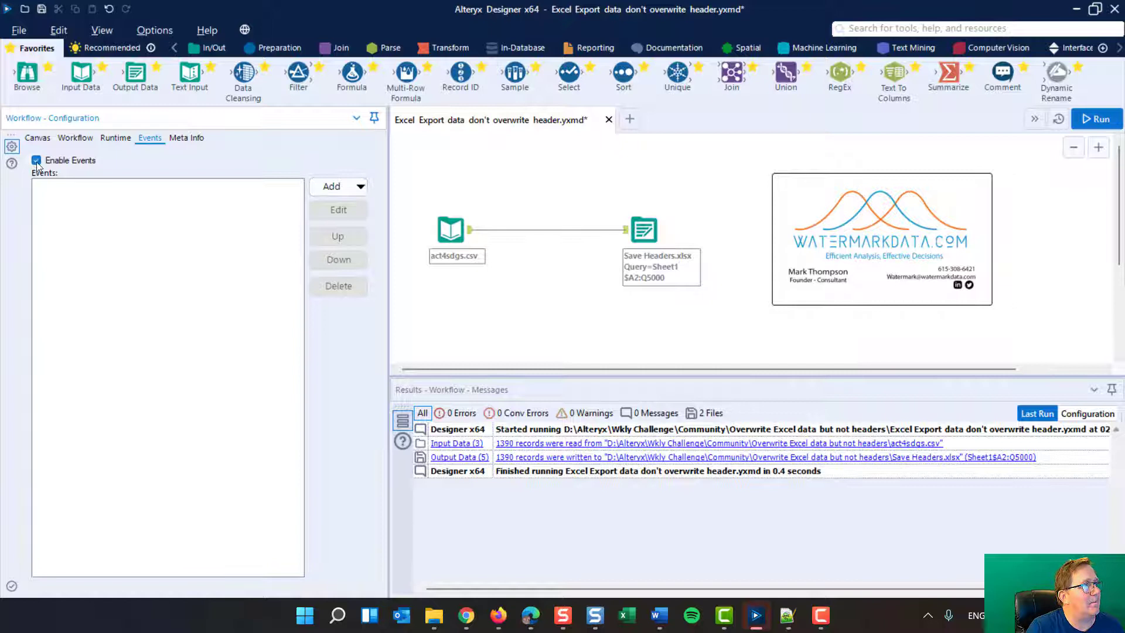
left_click(36, 161)
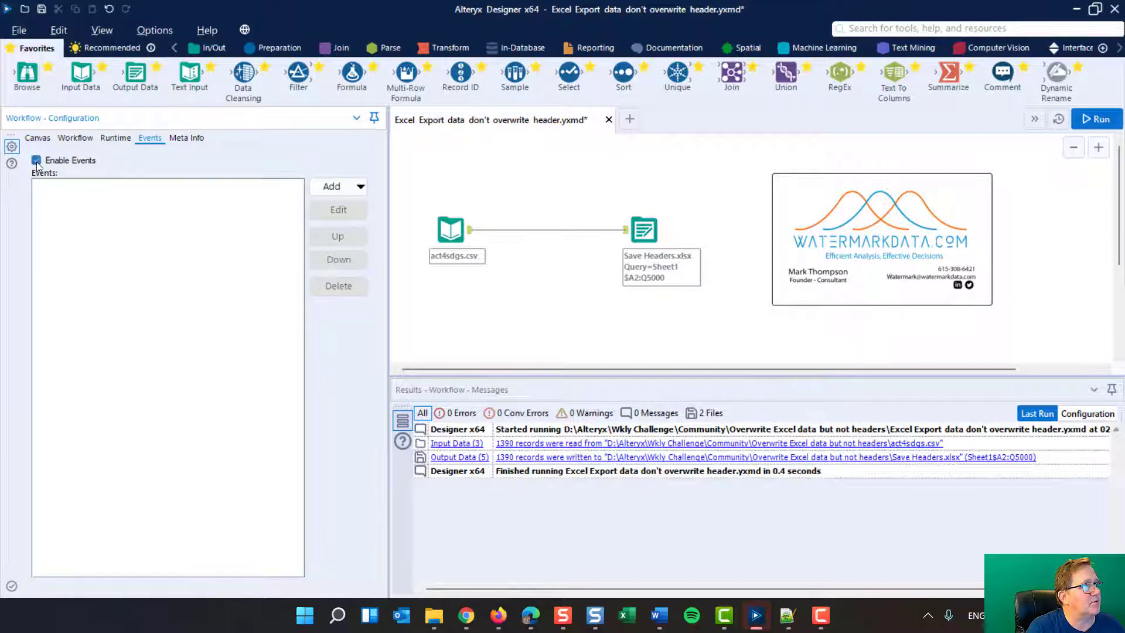
left_click(361, 187)
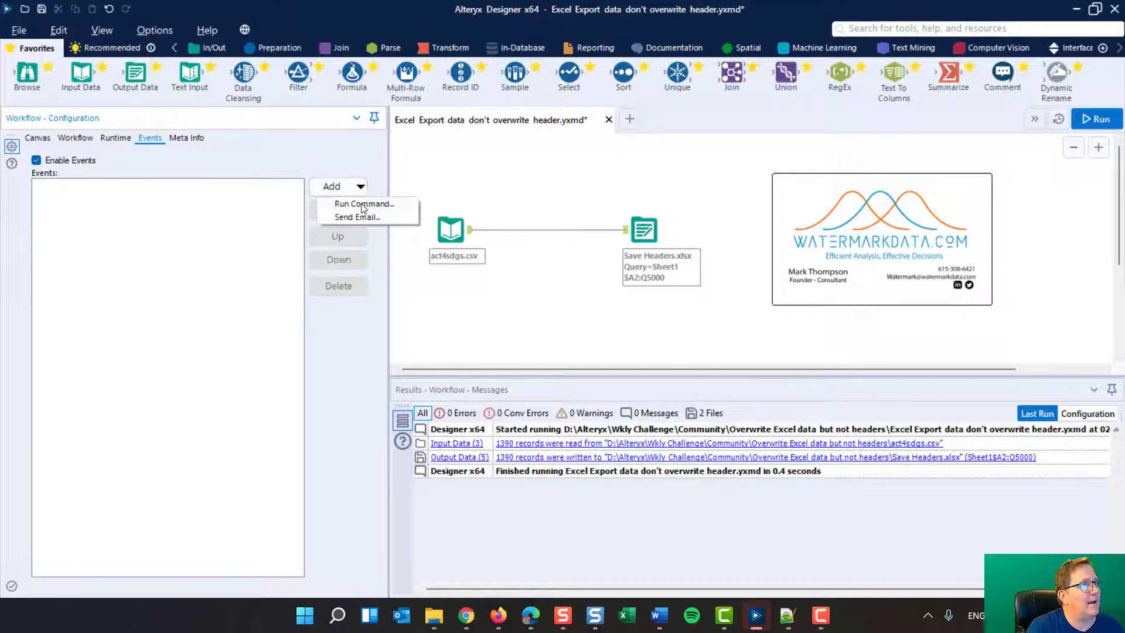
left_click(362, 205)
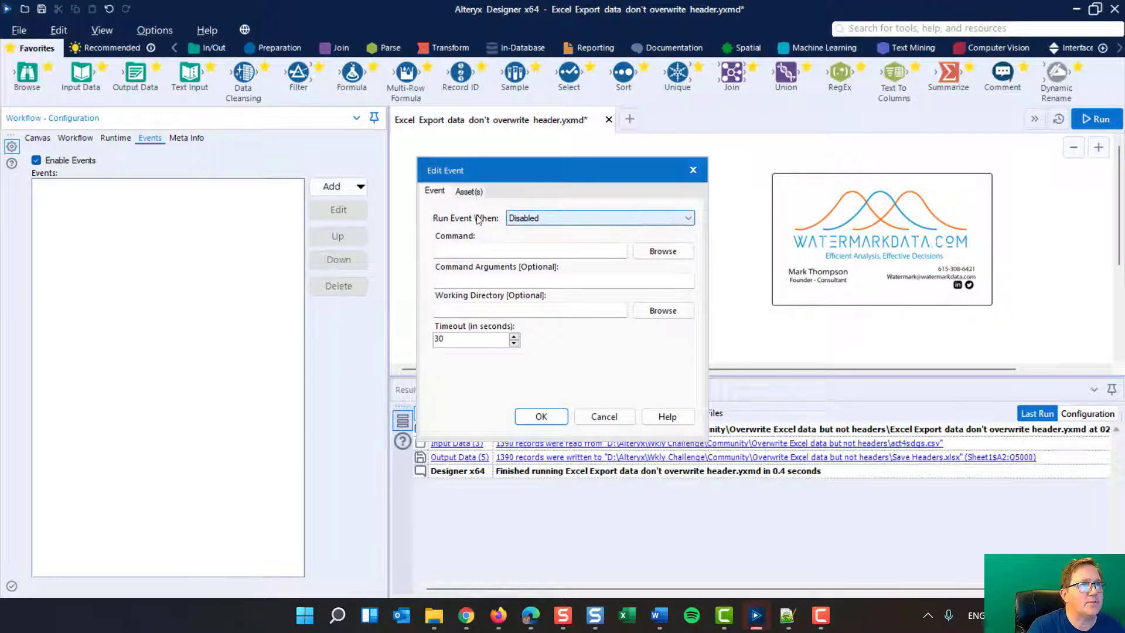
Set the new event's Run Event When option to After Run.
left_click(690, 221)
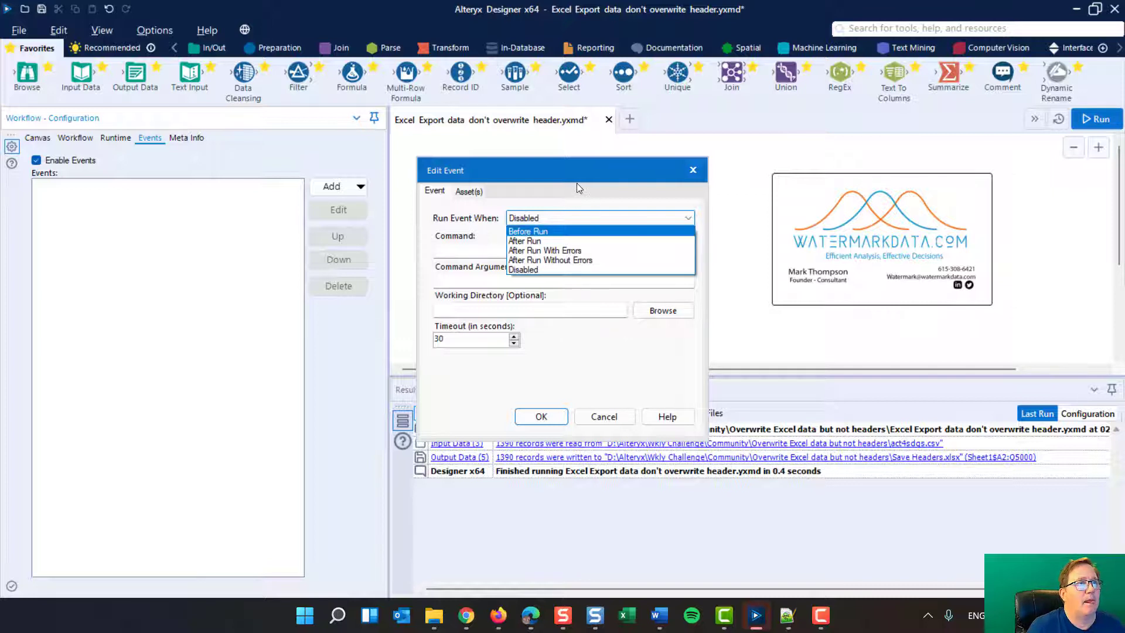
left_click(545, 242)
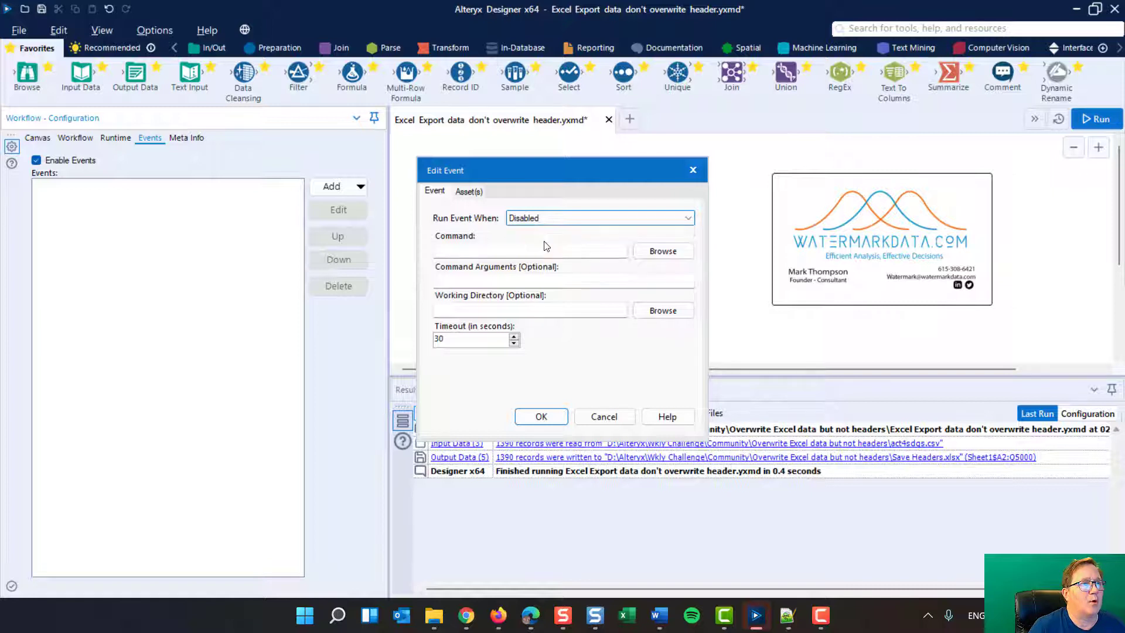
Paste the EXCEL.EXE path copied from the Word notes into the event's Command field.
left_click(476, 250)
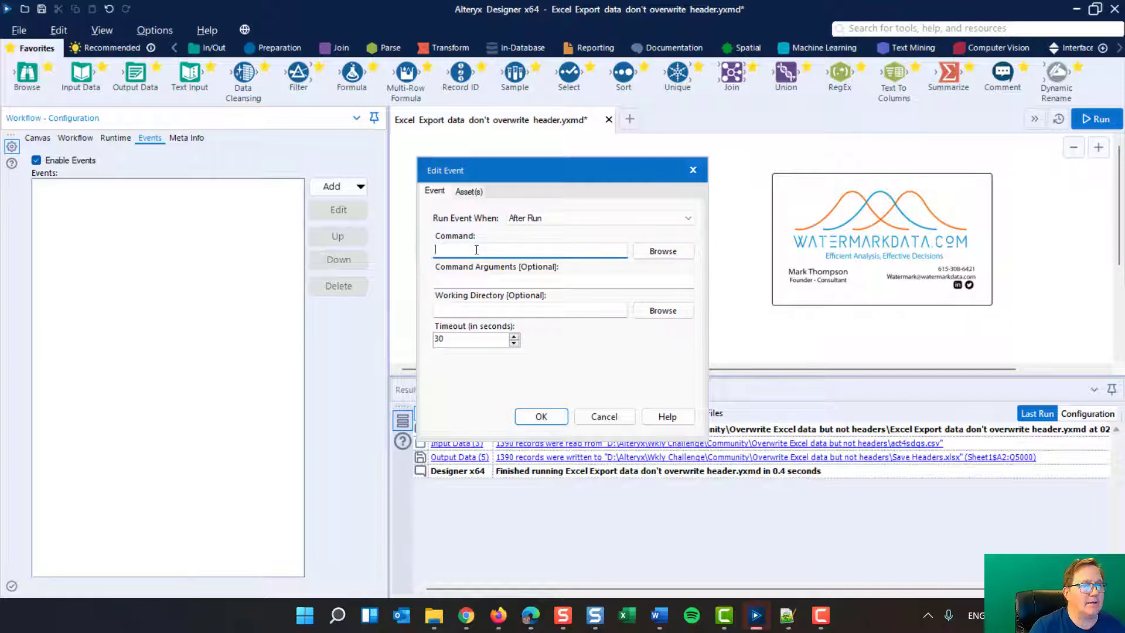
left_click(658, 616)
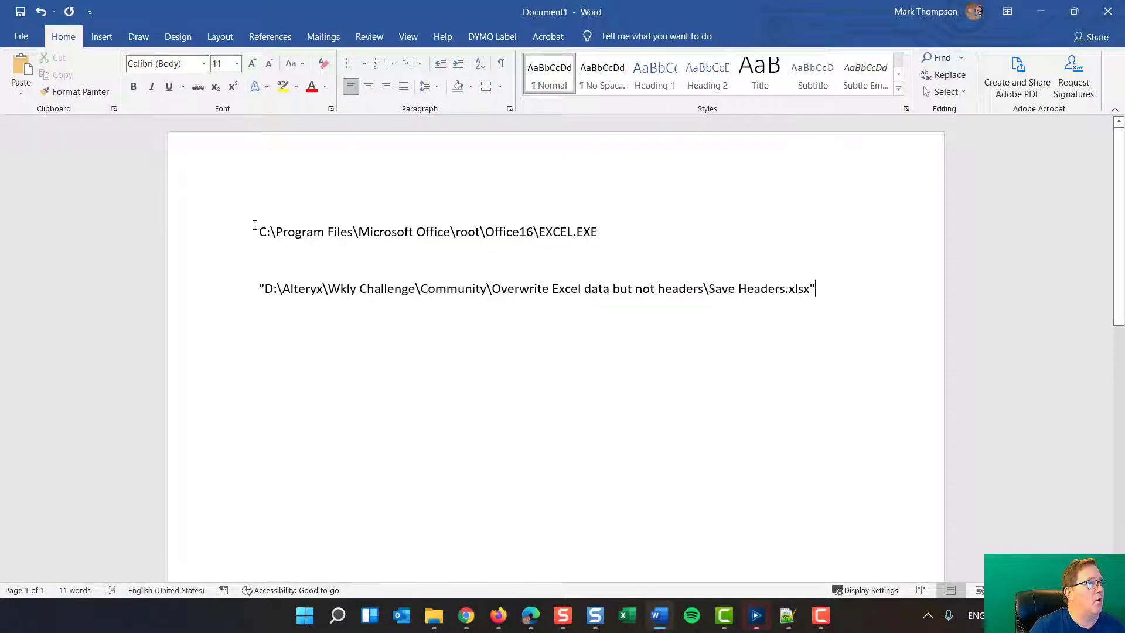
left_click_drag(256, 229, 590, 206)
key("ctrl+c")
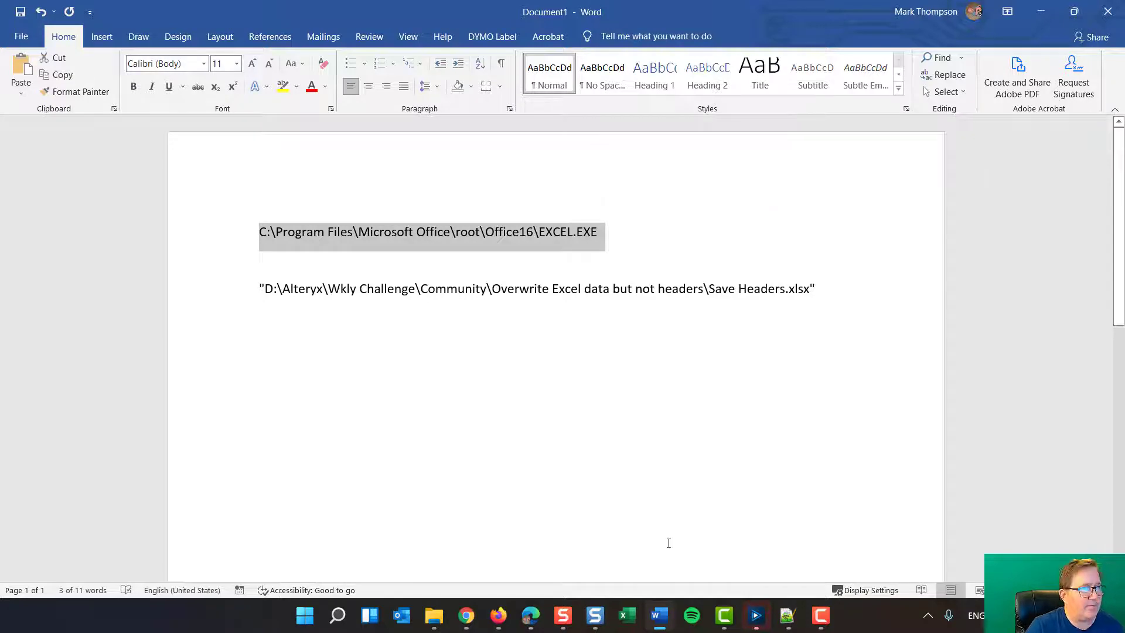
left_click(1041, 11)
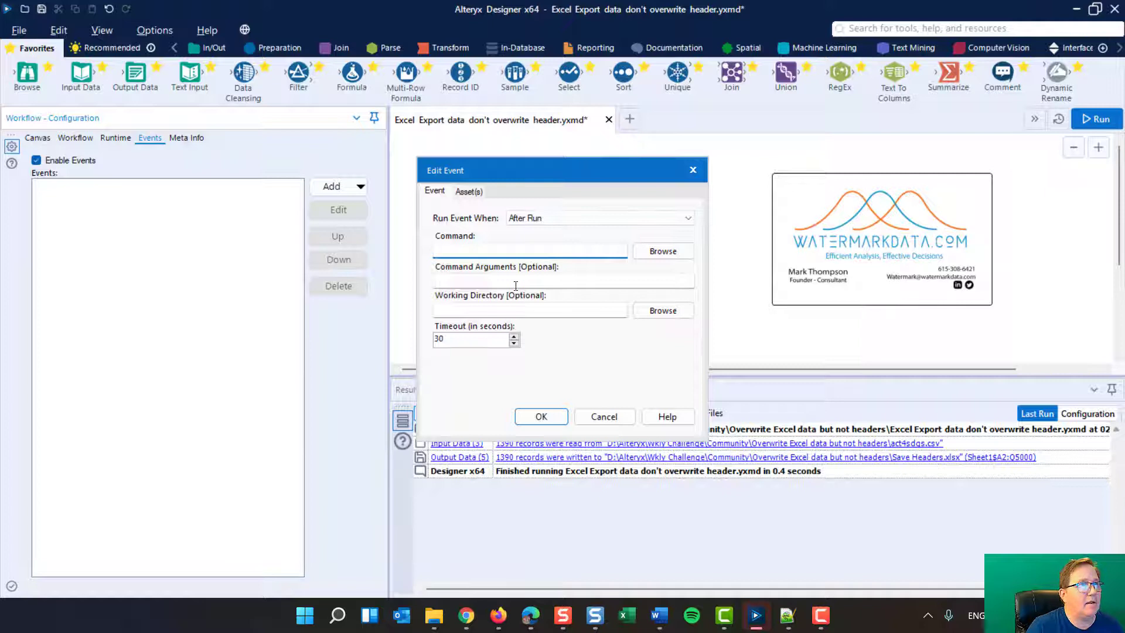
key("ctrl+v")
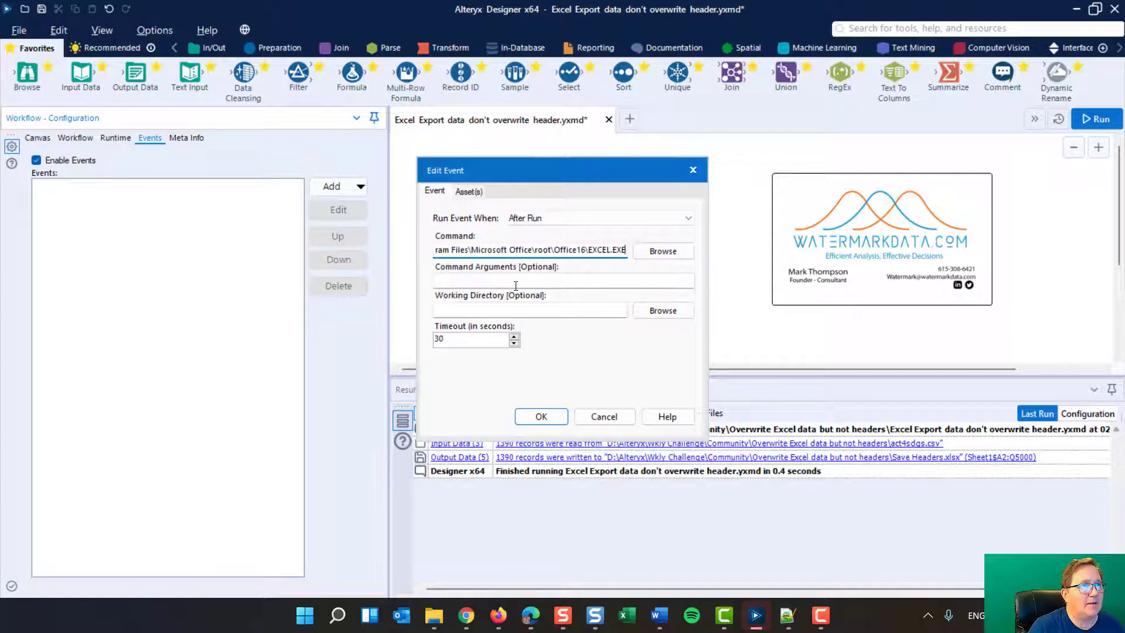
Paste the quoted Save Headers.xlsx path into Command Arguments and save the After Run event.
left_click(502, 281)
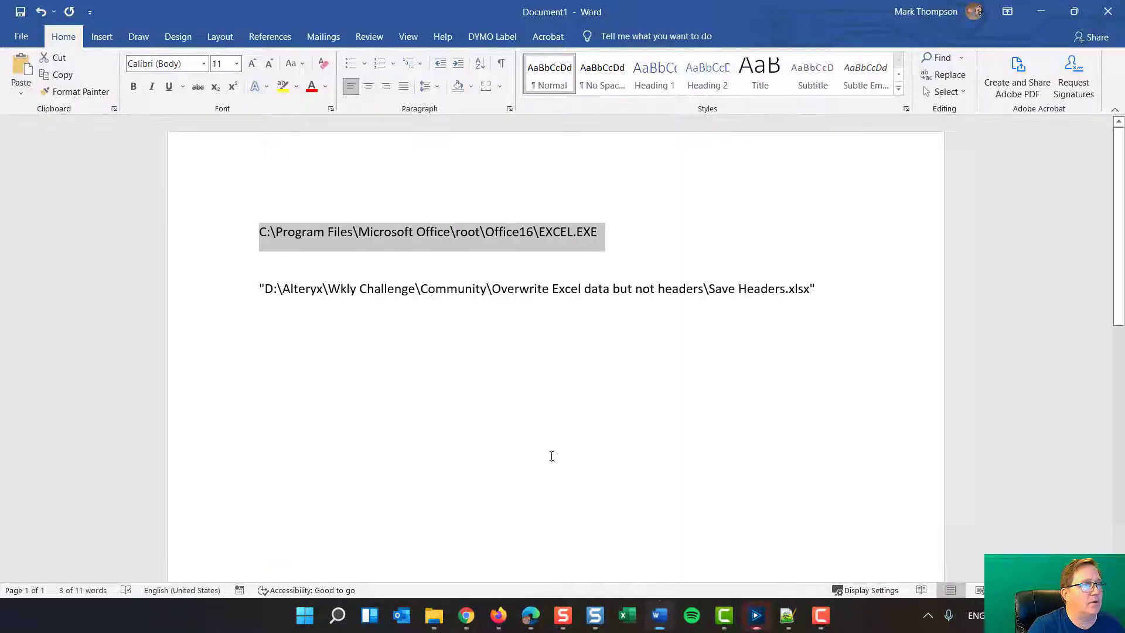
left_click(656, 615)
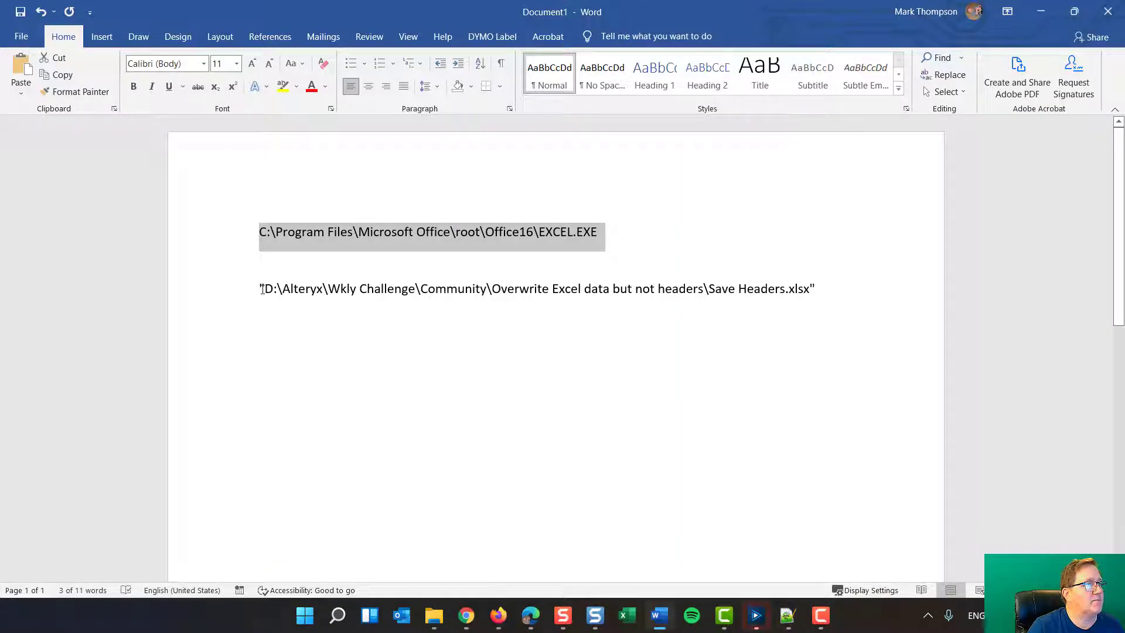
left_click_drag(260, 288, 828, 284)
key("ctrl+c")
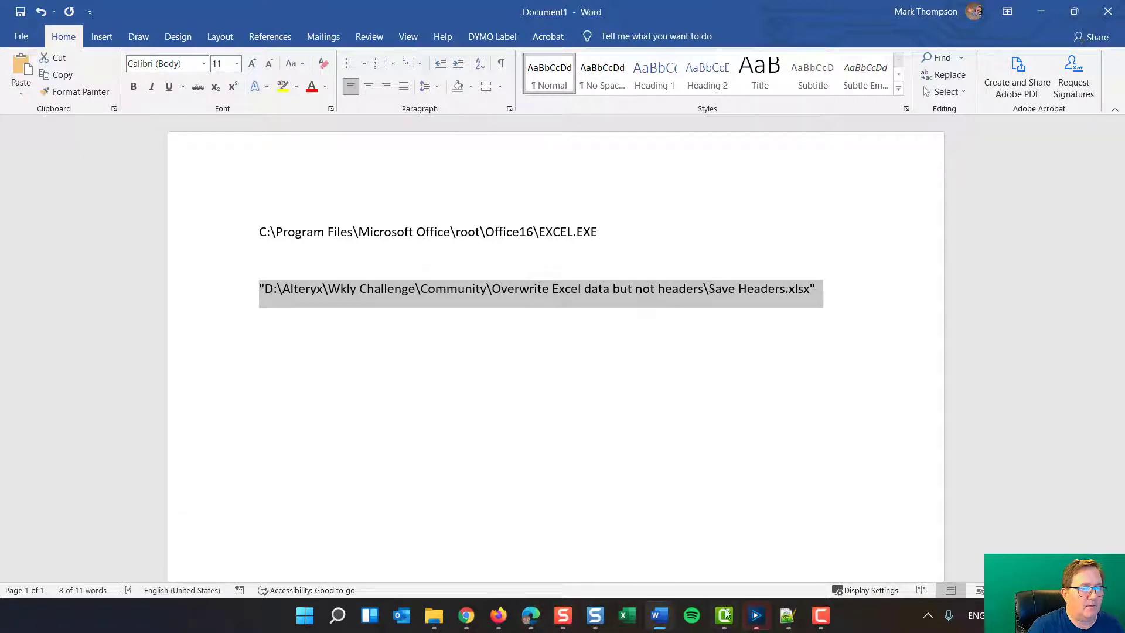
left_click(757, 614)
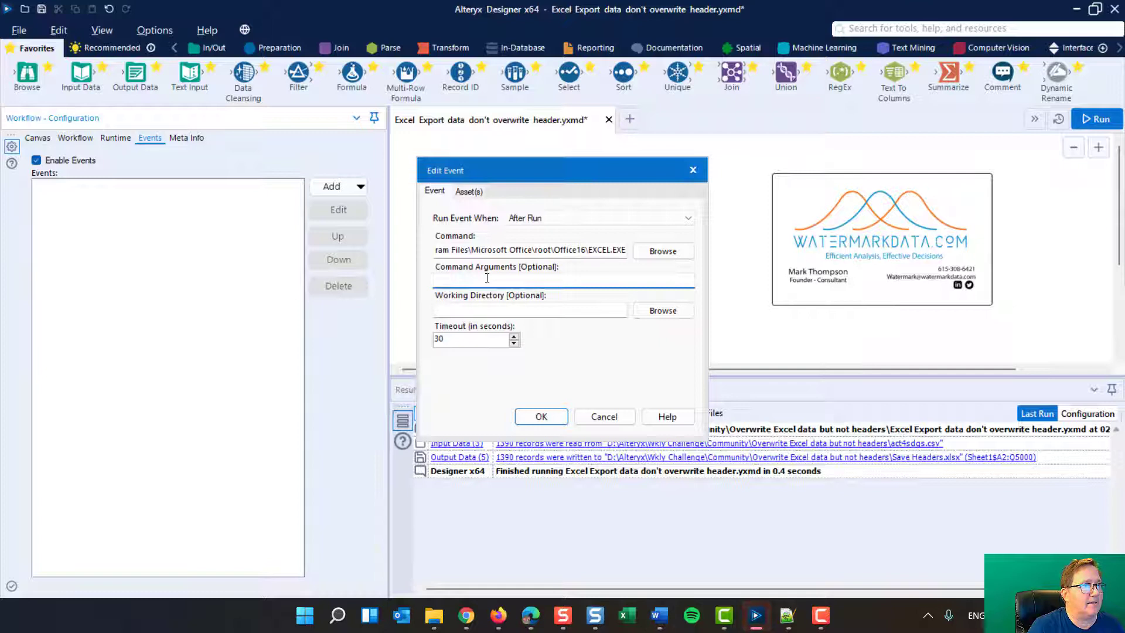
key("ctrl+v")
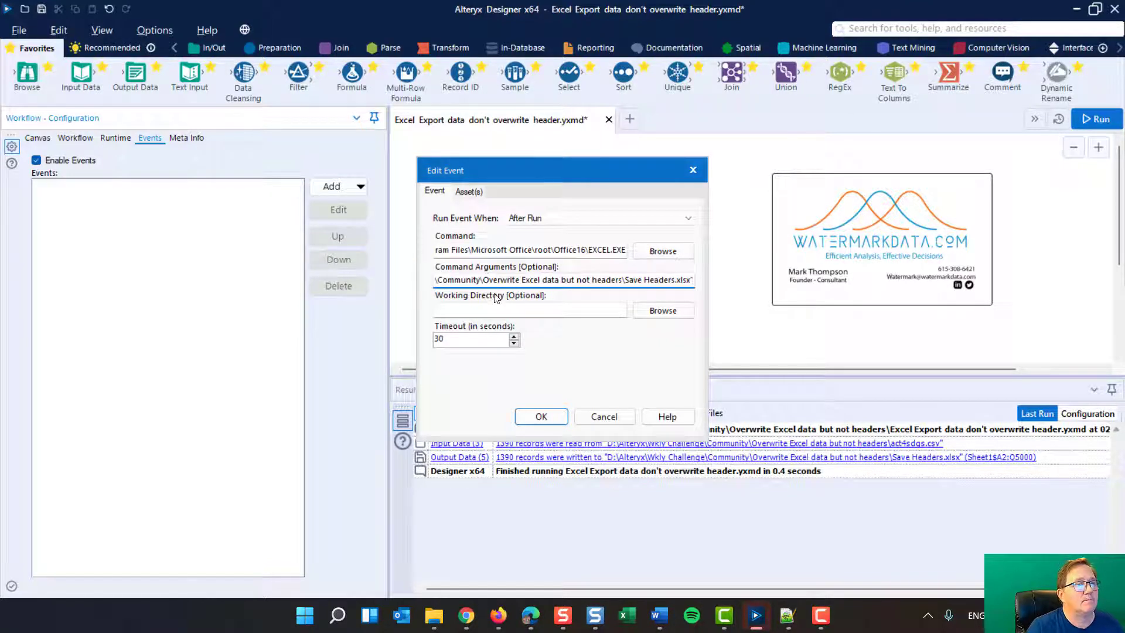
left_click(545, 416)
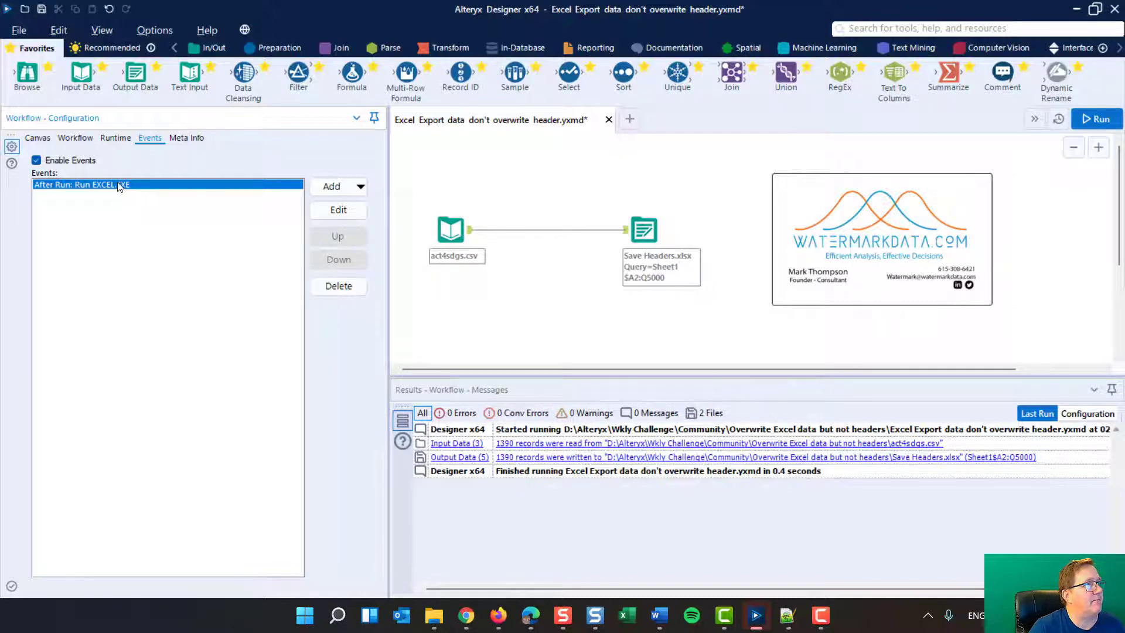
Run the workflow so the After Run event opens Save Headers.xlsx, then close that Excel workbook.
left_click(1106, 121)
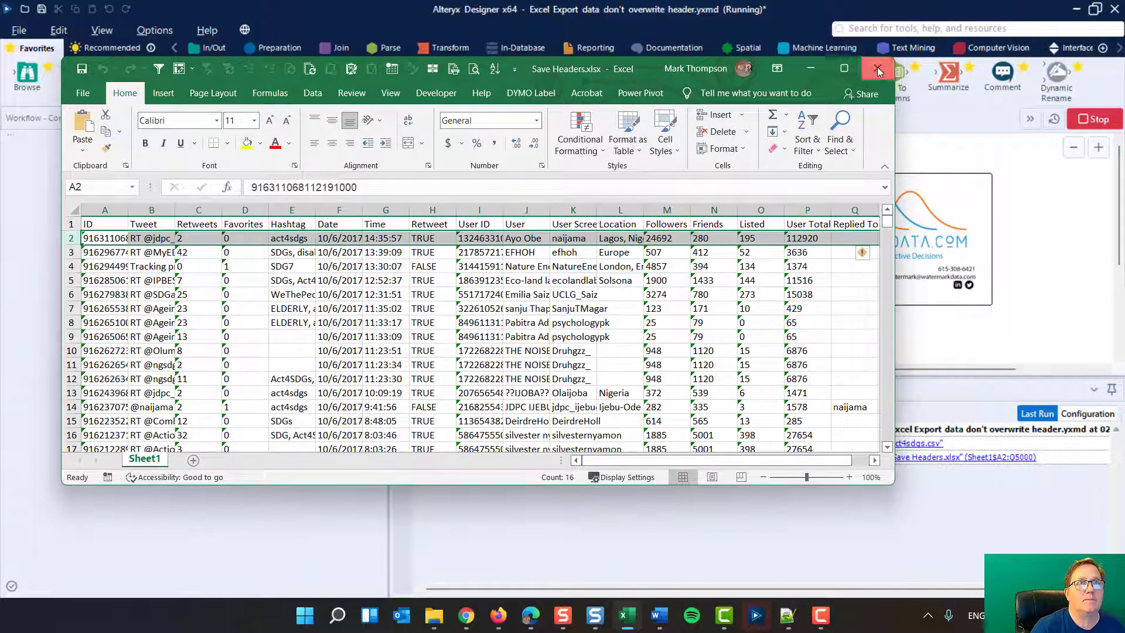
left_click(877, 68)
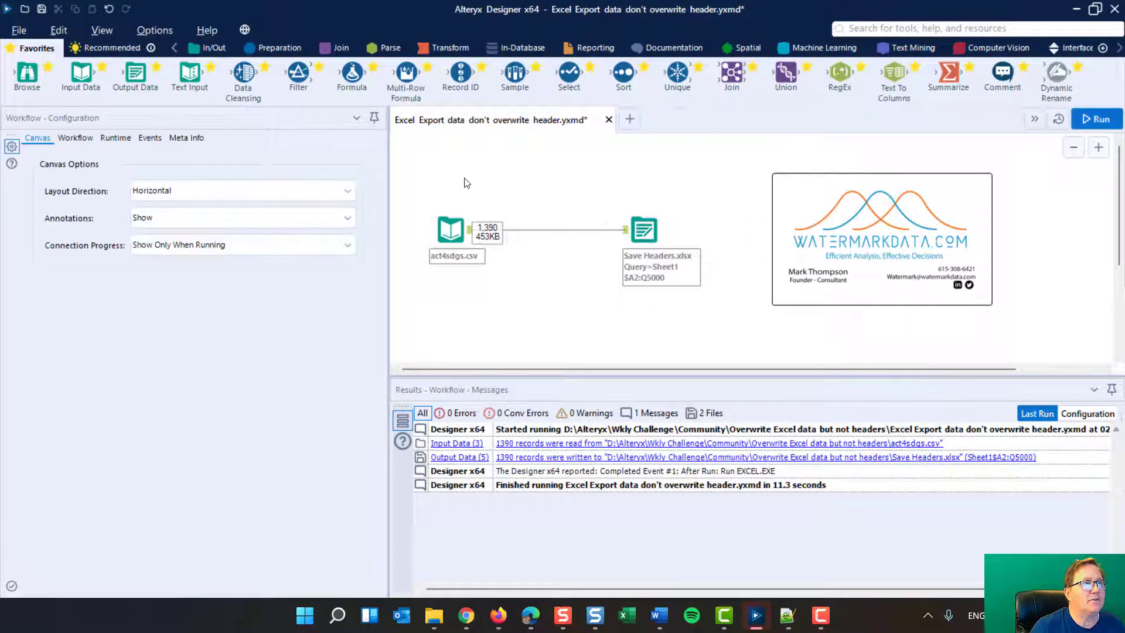
Edit the After Run event: clear Command and Arguments, then set Command to Open Excel.bat.
left_click(151, 138)
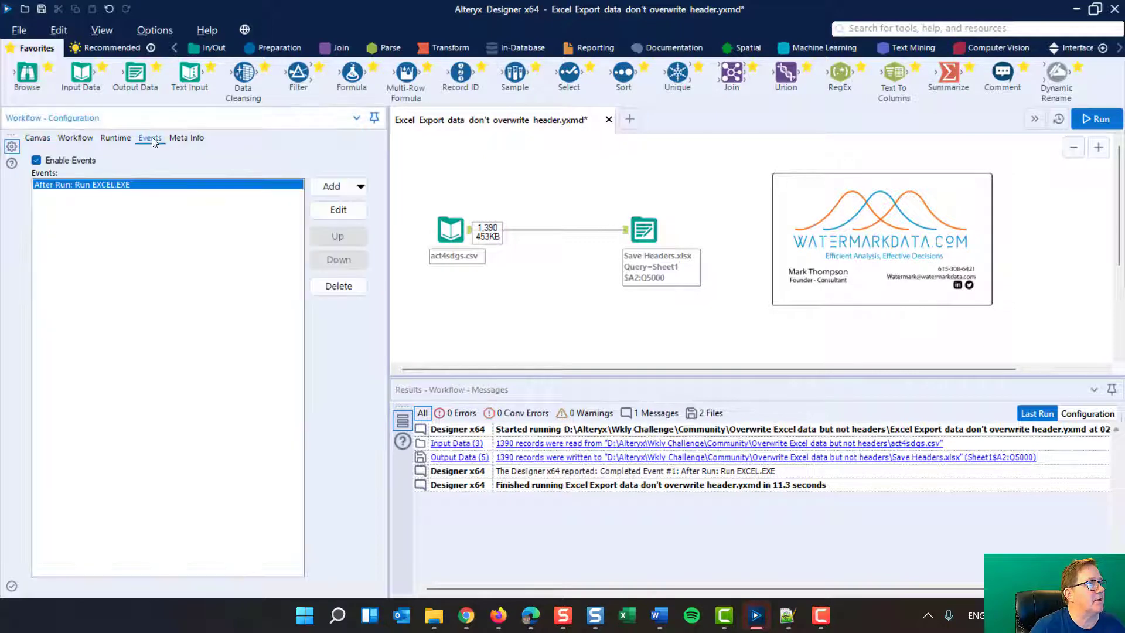
left_click(331, 210)
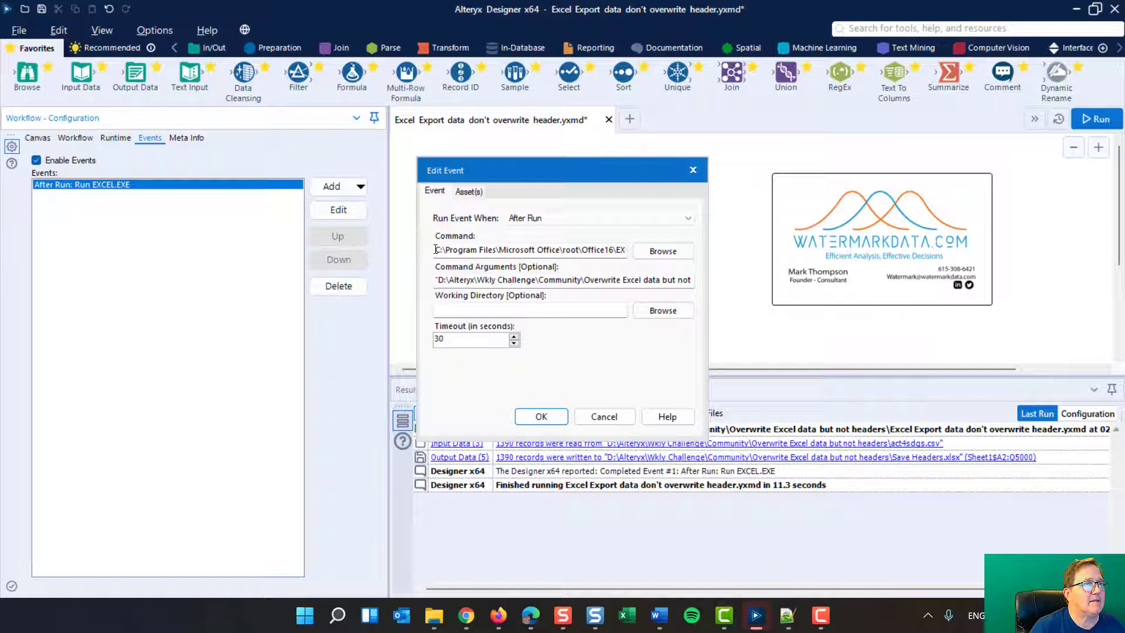
left_click_drag(436, 249, 714, 268)
key("Delete")
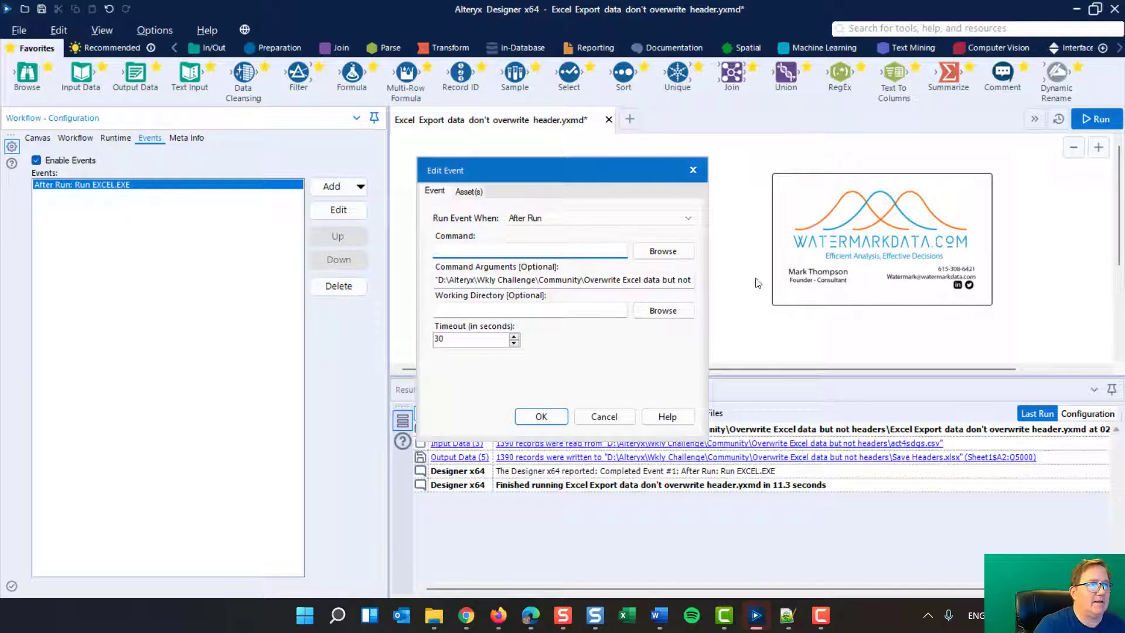
left_click_drag(439, 280, 861, 315)
key("Delete")
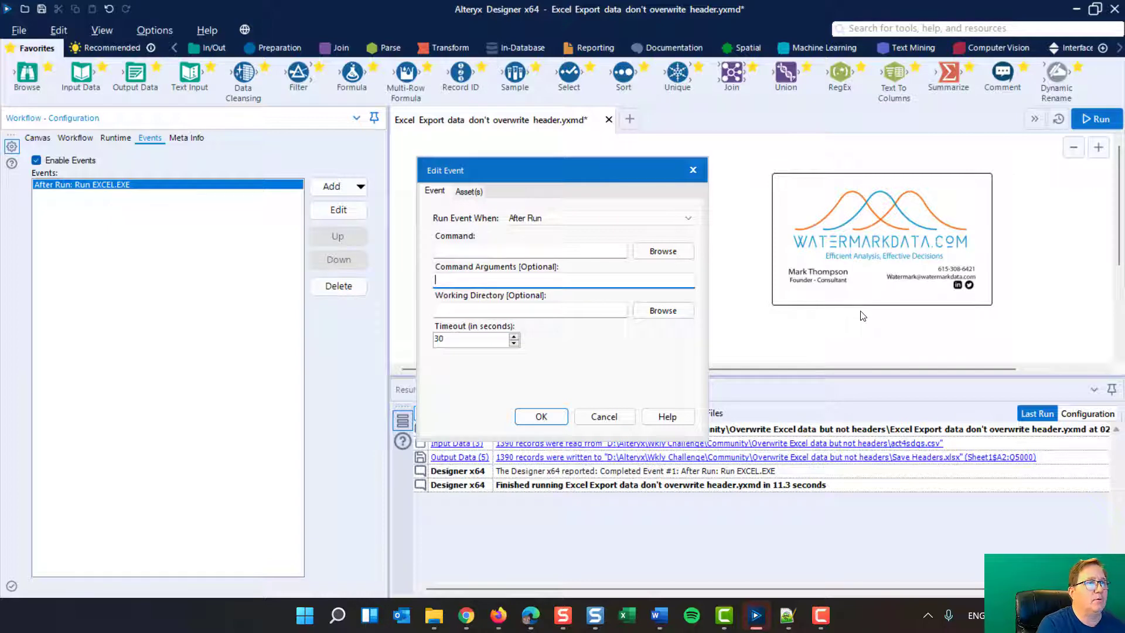
left_click(663, 252)
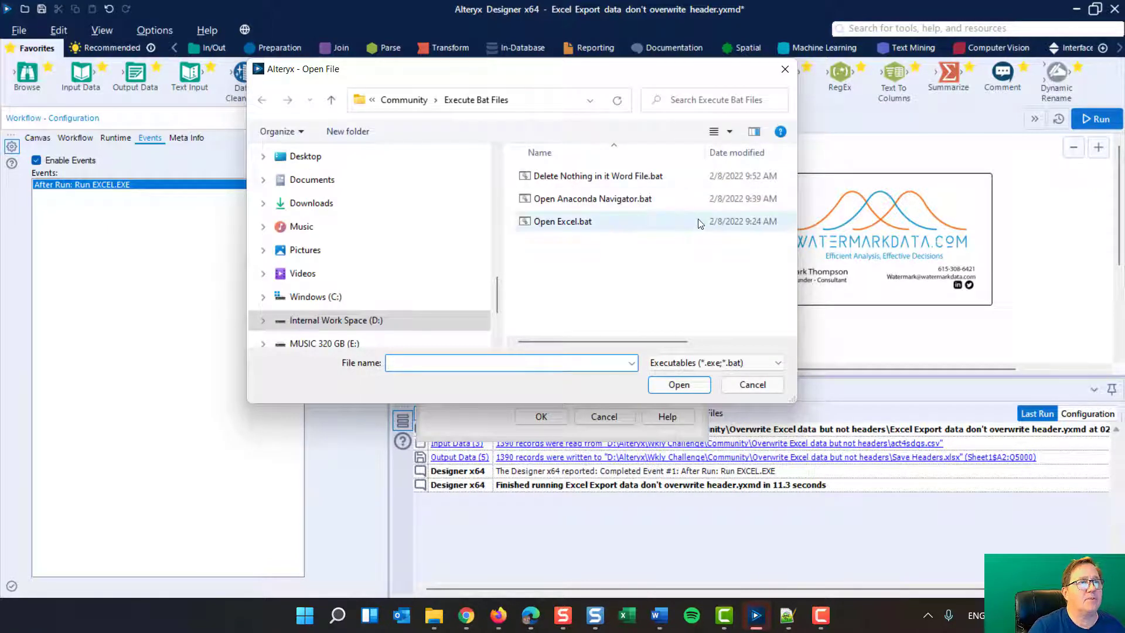
left_click(551, 226)
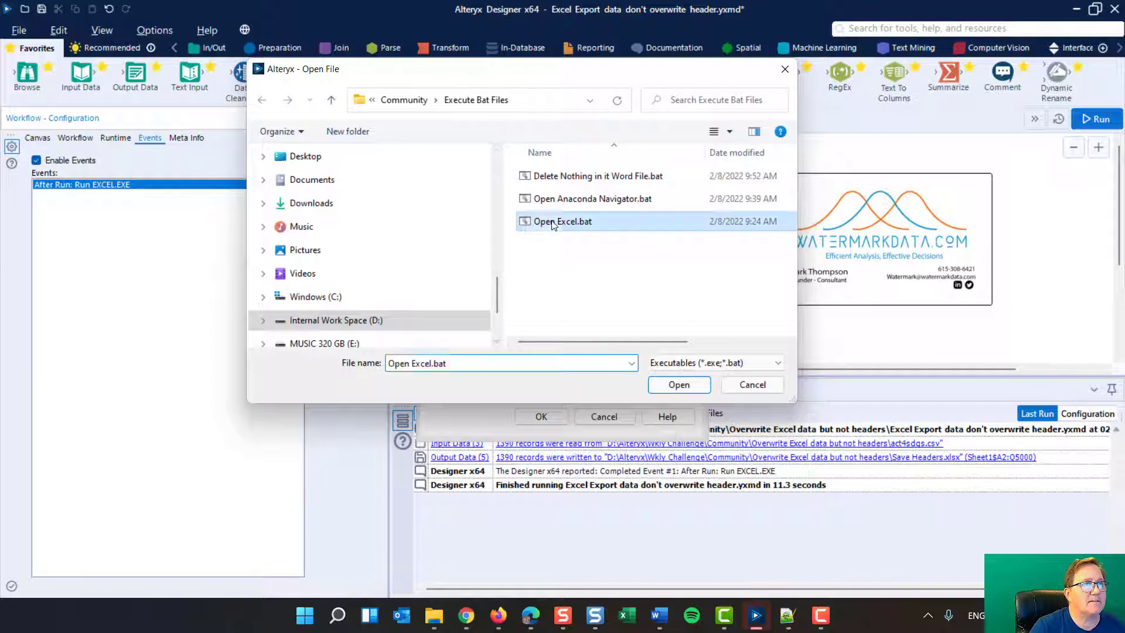
left_click(679, 384)
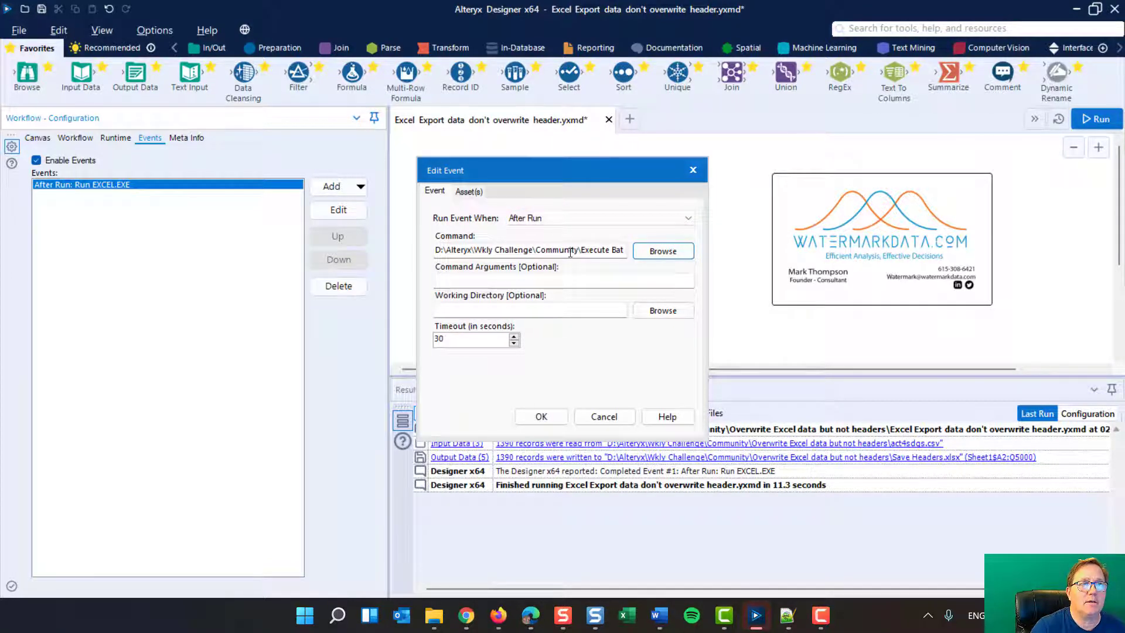
Save the Run Open Excel.bat event, run the workflow, and close the Excel workbook it opens.
left_click(543, 416)
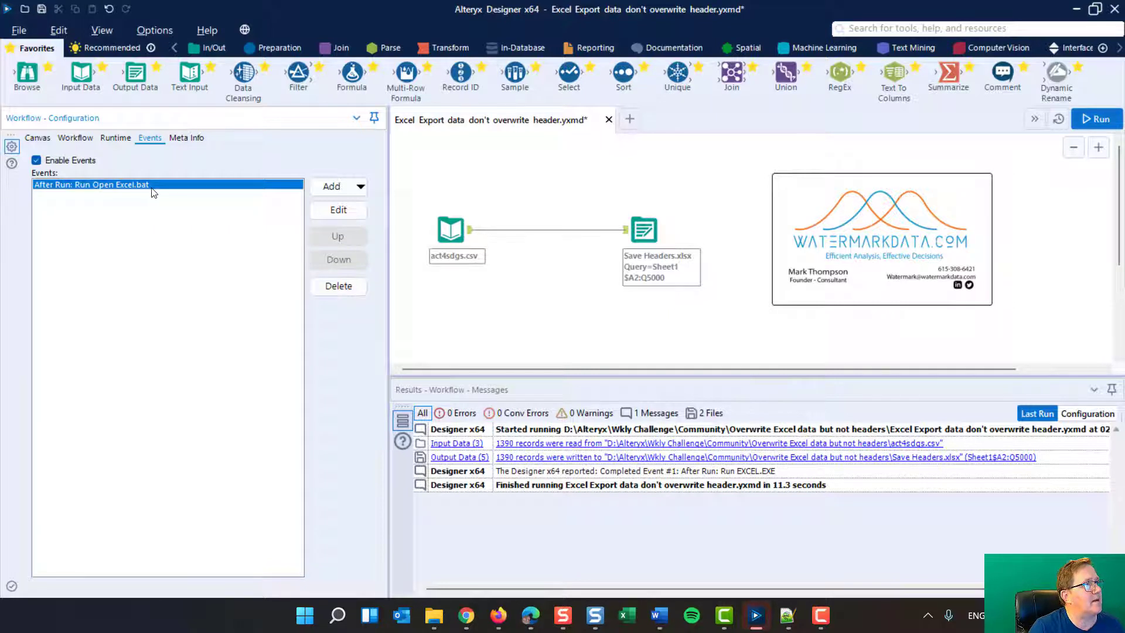
left_click(1097, 120)
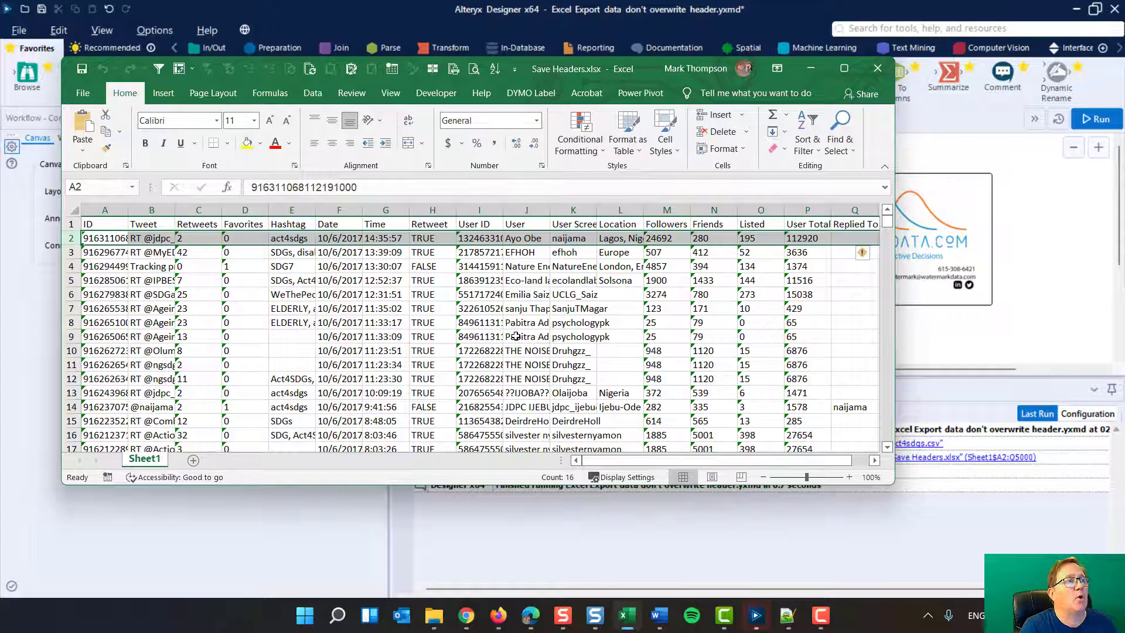
left_click(875, 70)
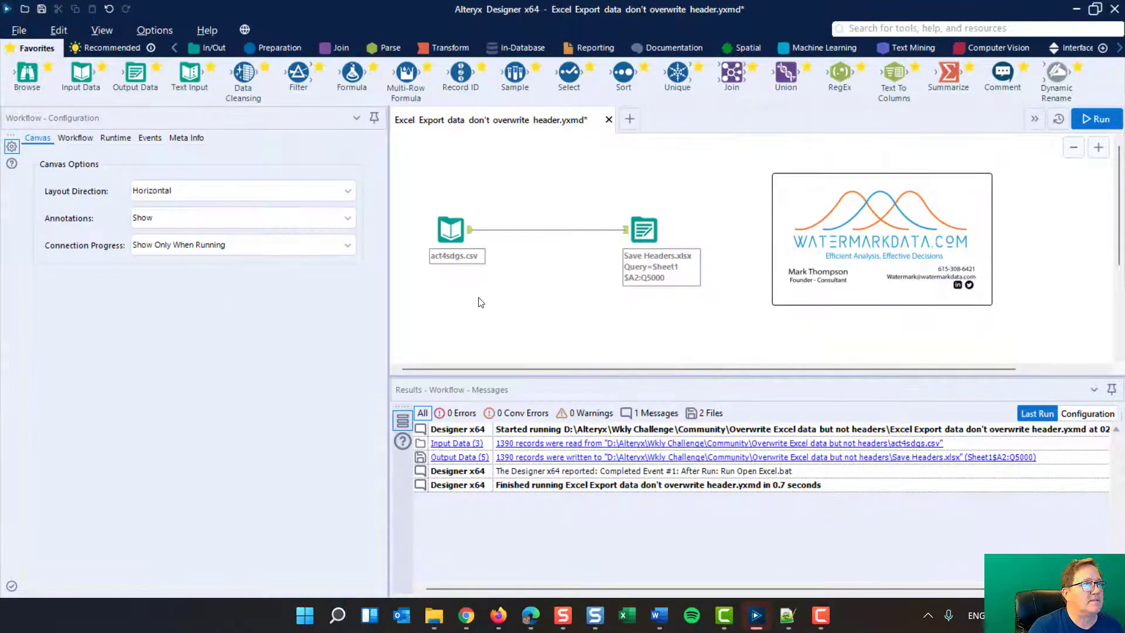
left_click(150, 138)
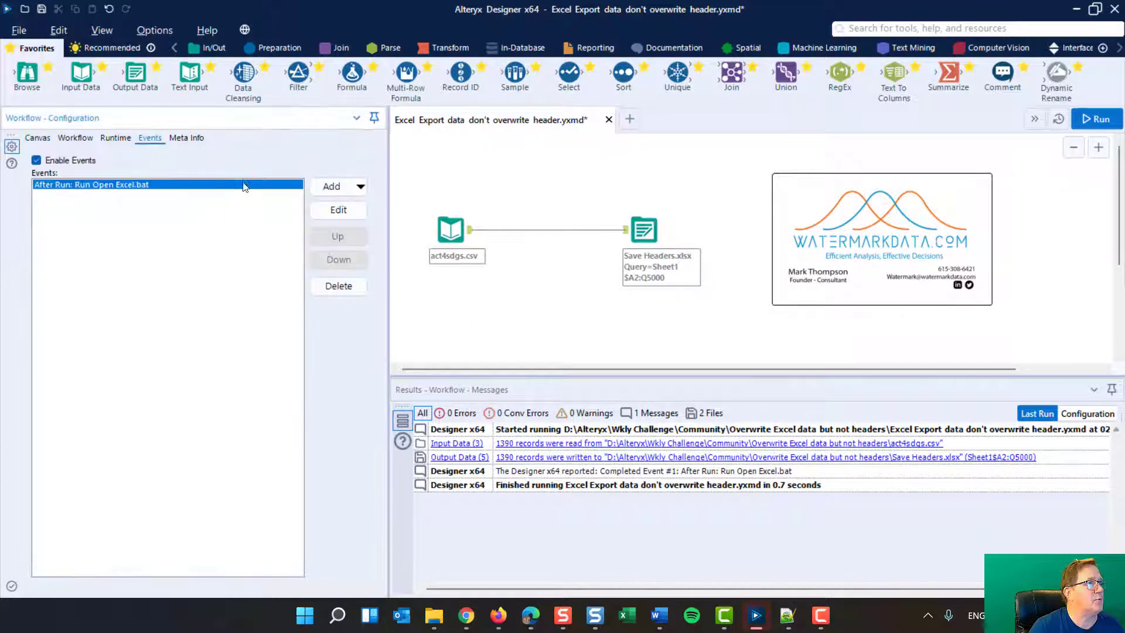
Add a second After Run Run Command event that executes Open Anaconda Navigator.bat.
left_click(332, 188)
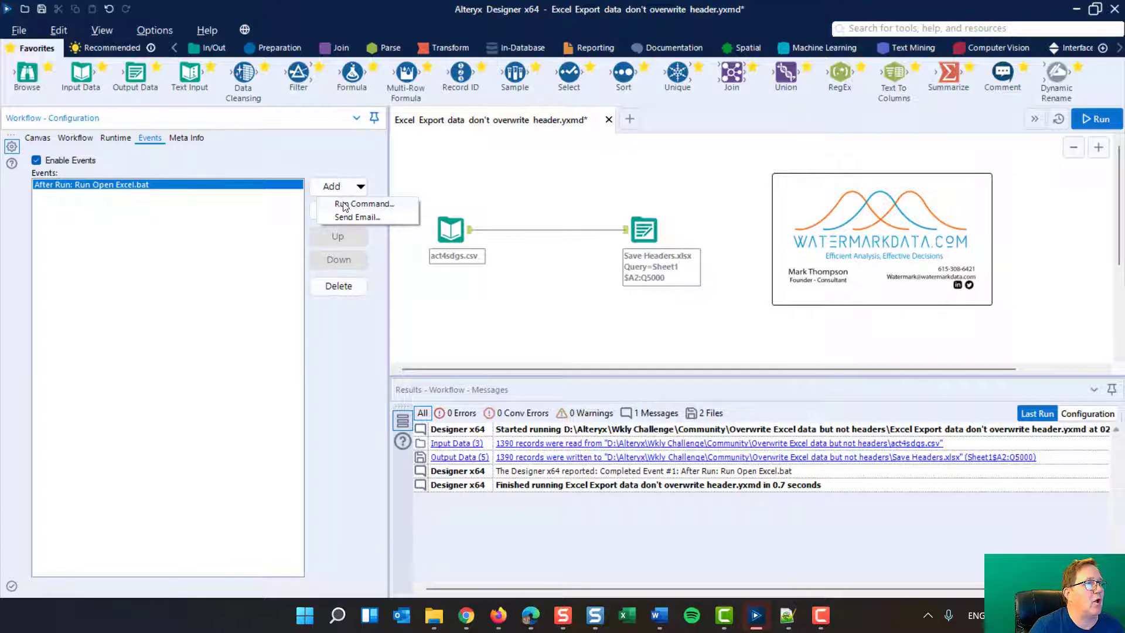
left_click(345, 205)
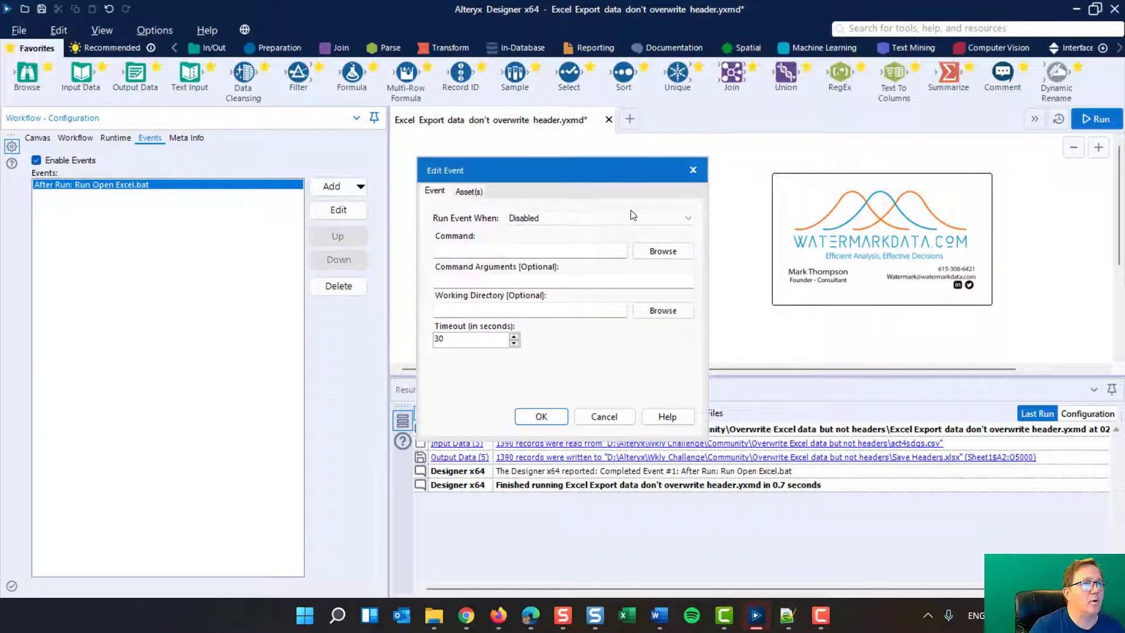
left_click(687, 219)
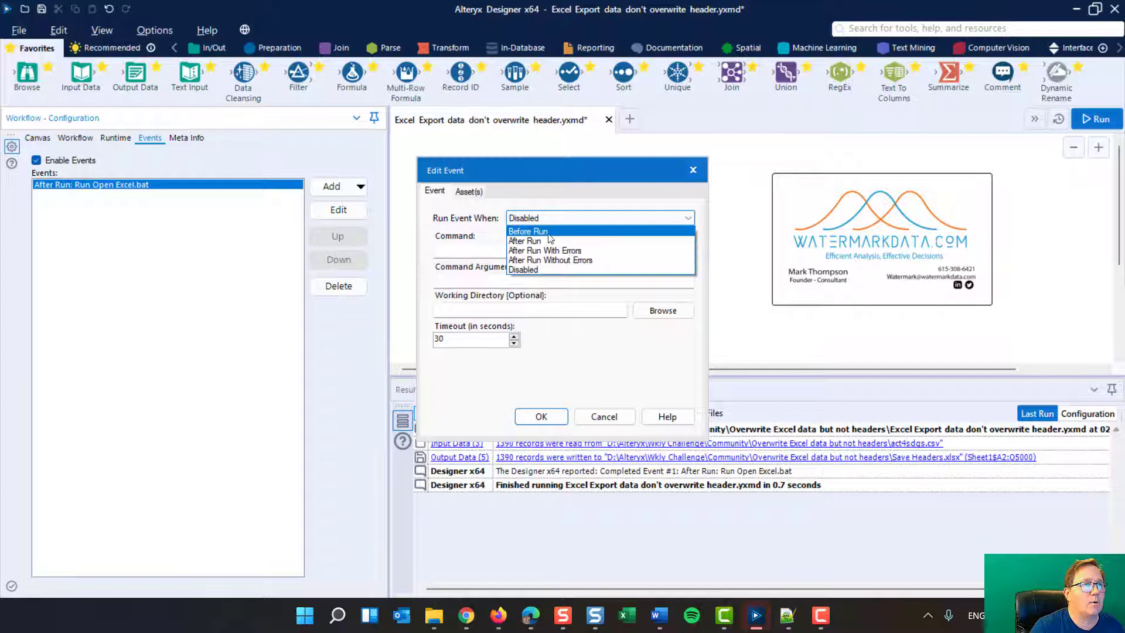
left_click(545, 241)
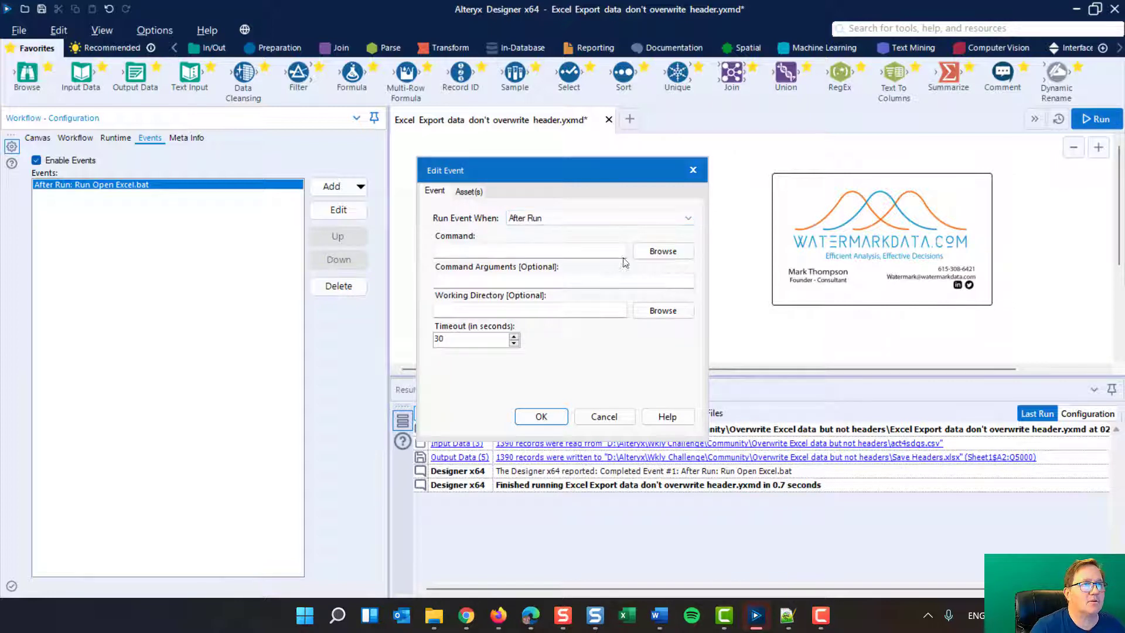
left_click(657, 253)
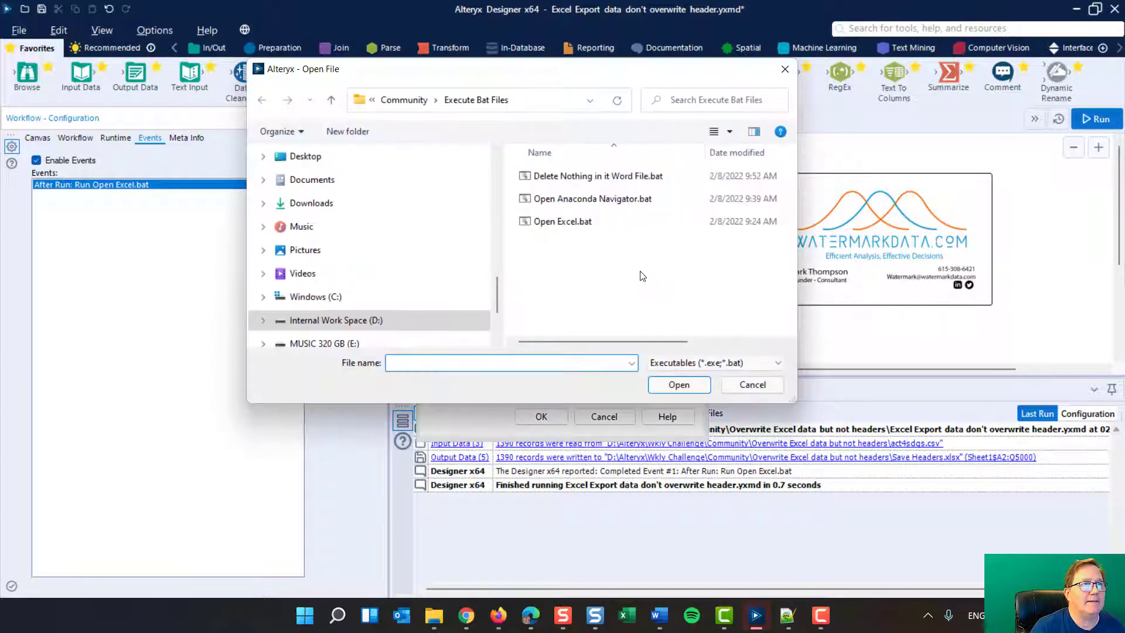
left_click(572, 202)
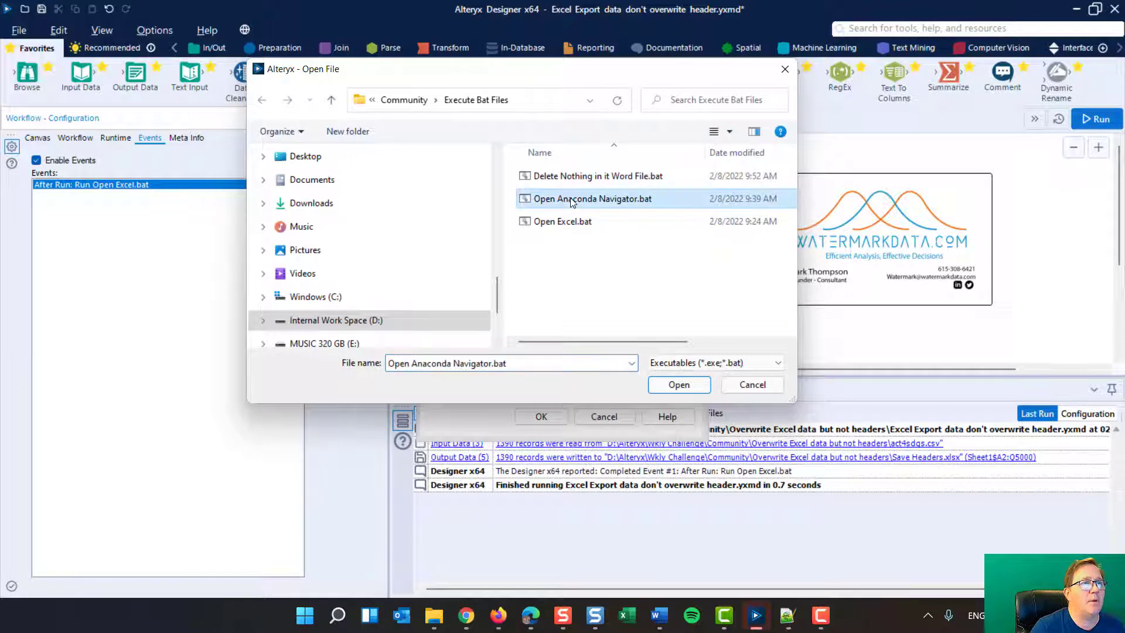
left_click(679, 385)
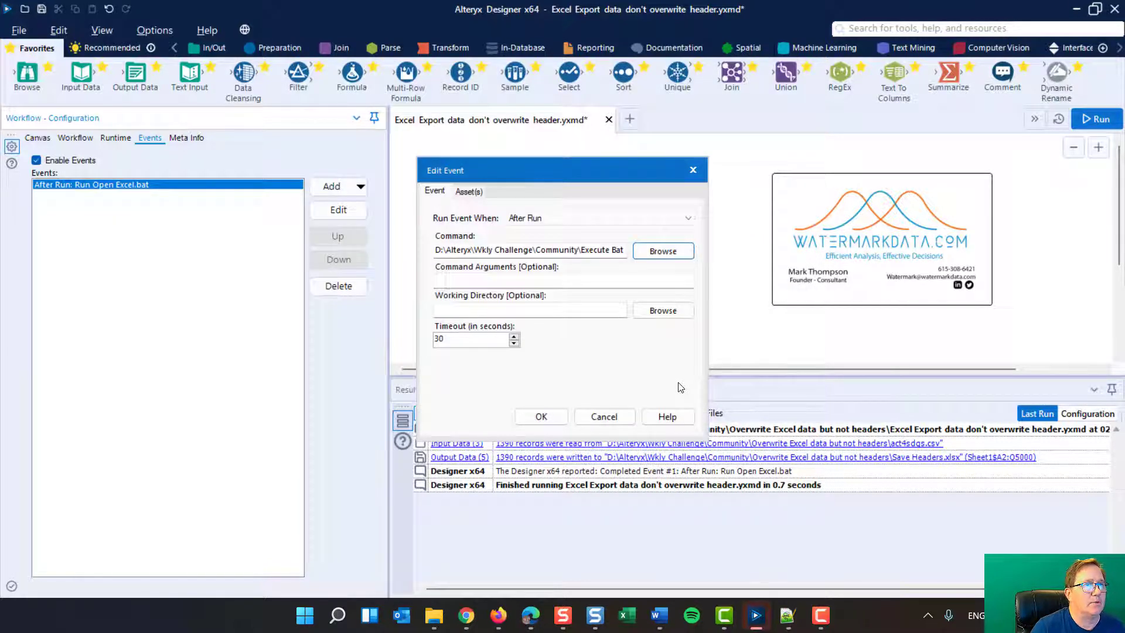
left_click(541, 416)
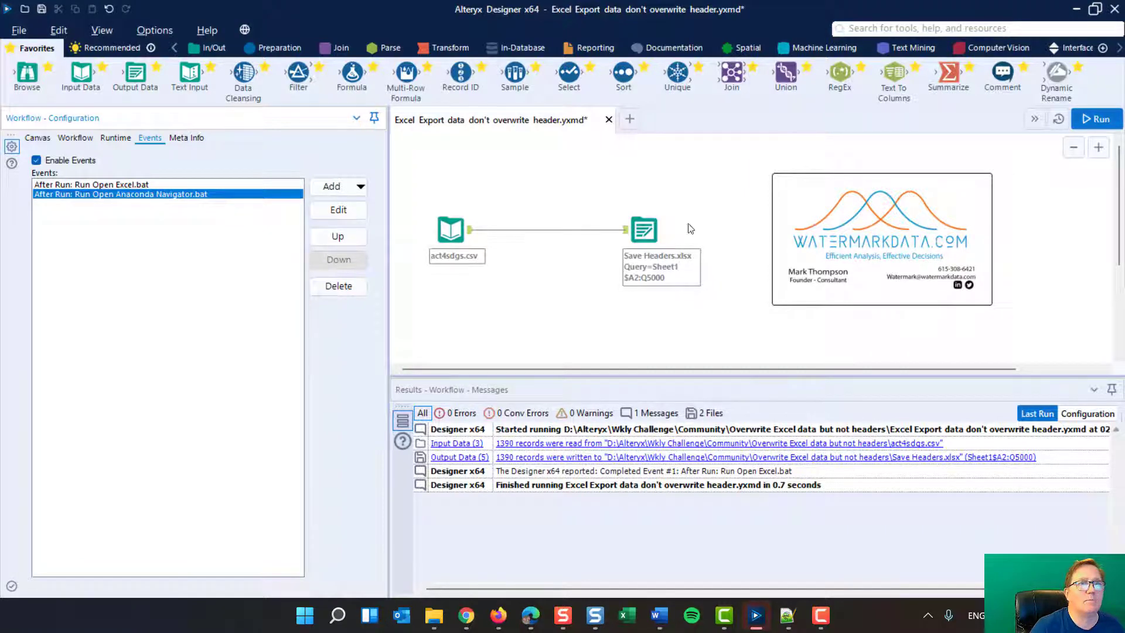
Run the workflow so both Open Excel.bat and Open Anaconda Navigator.bat events complete.
left_click(1095, 119)
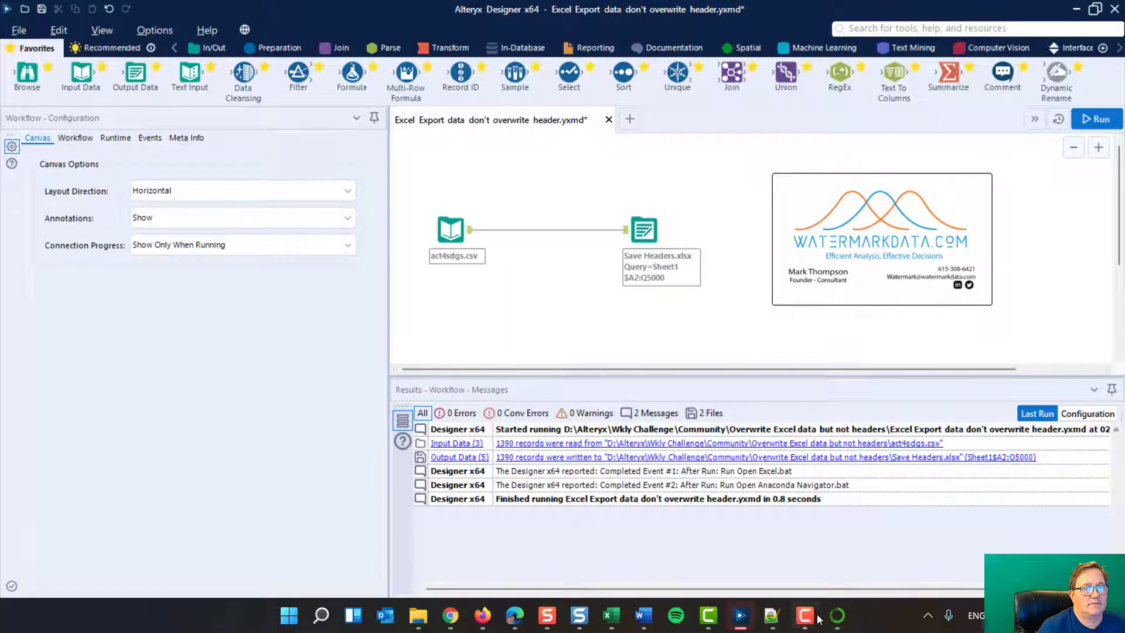
Close Anaconda Navigator and confirm Yes in the Quit application dialog.
left_click(839, 616)
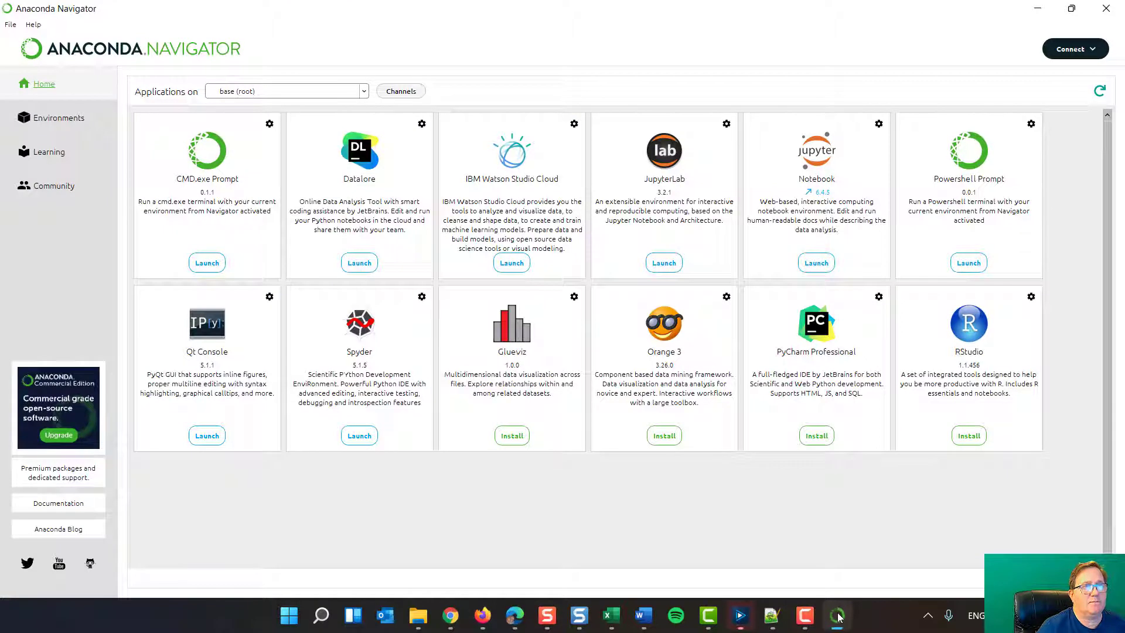
left_click(1105, 8)
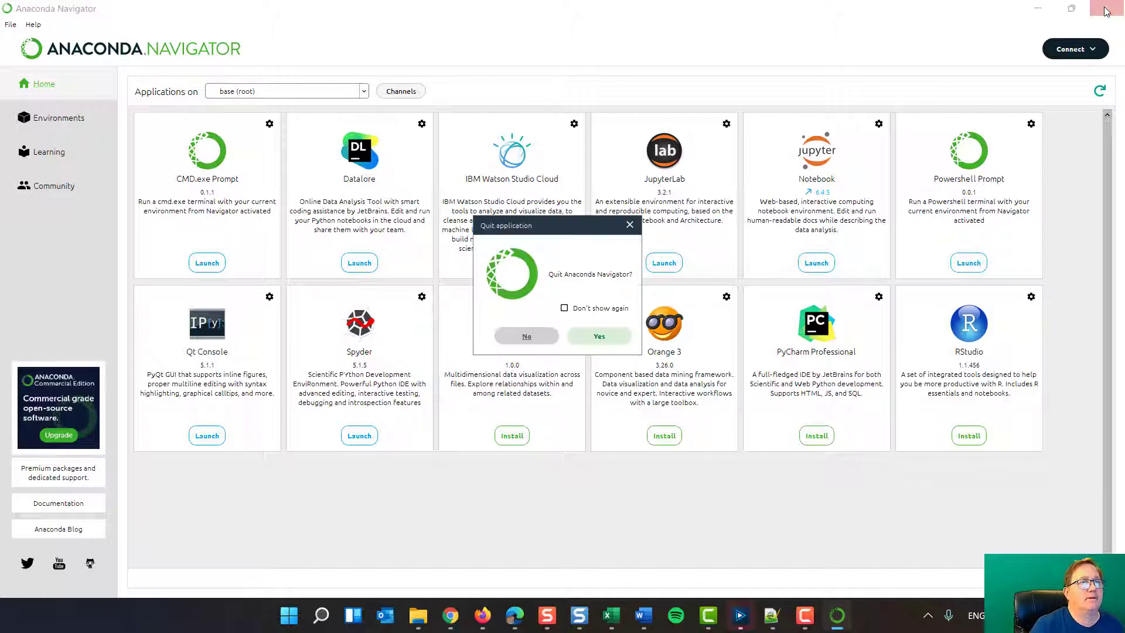
left_click(596, 336)
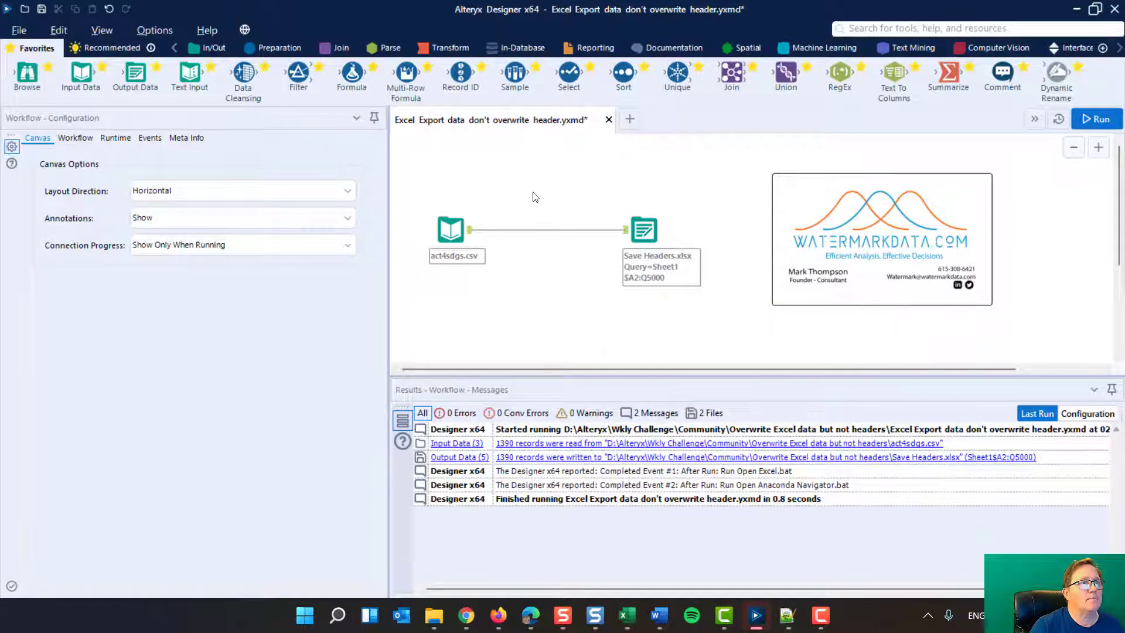
Remove the Open Anaconda Navigator.bat event from the workflow's Events settings.
left_click(147, 139)
left_click(127, 194)
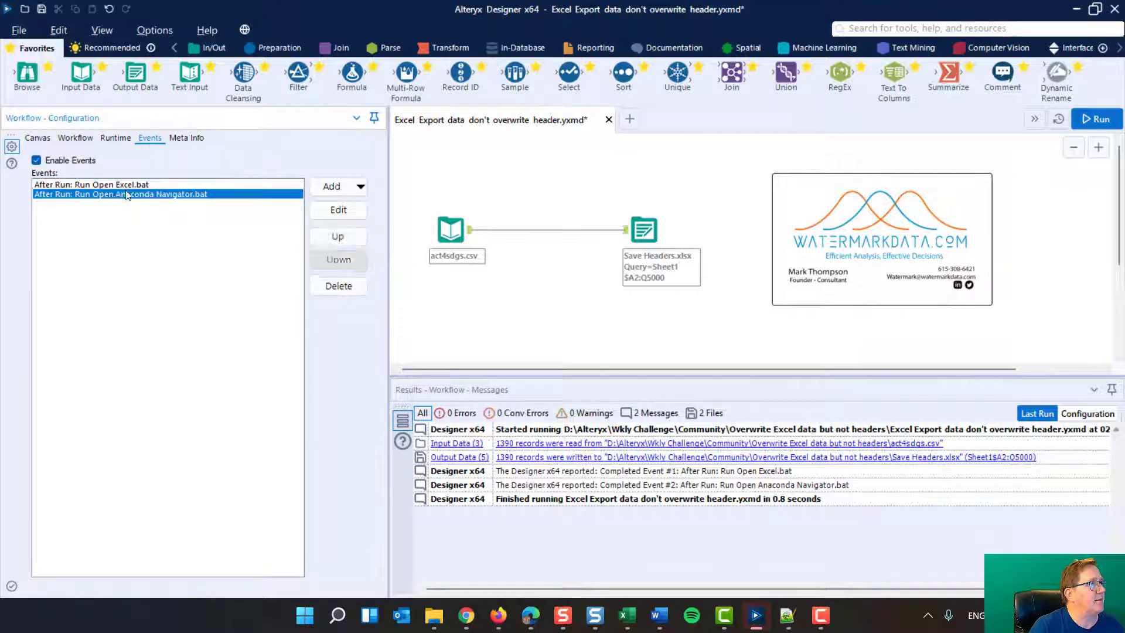
left_click(338, 287)
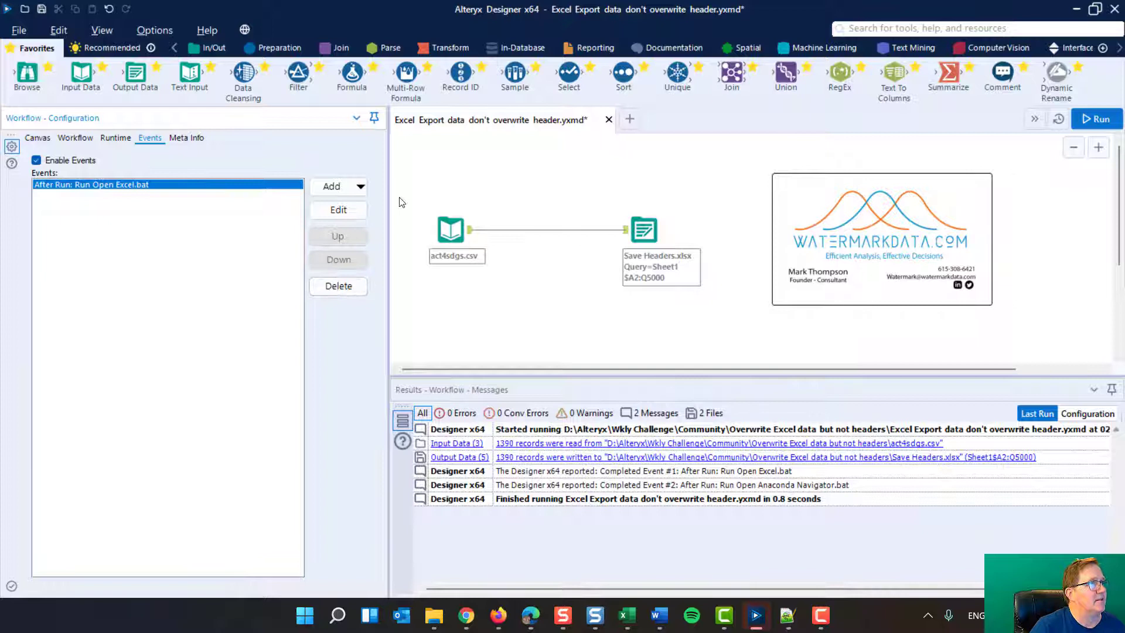
Add a Run Command event that runs Delete Nothing in it Word File.bat Before Run.
left_click(361, 188)
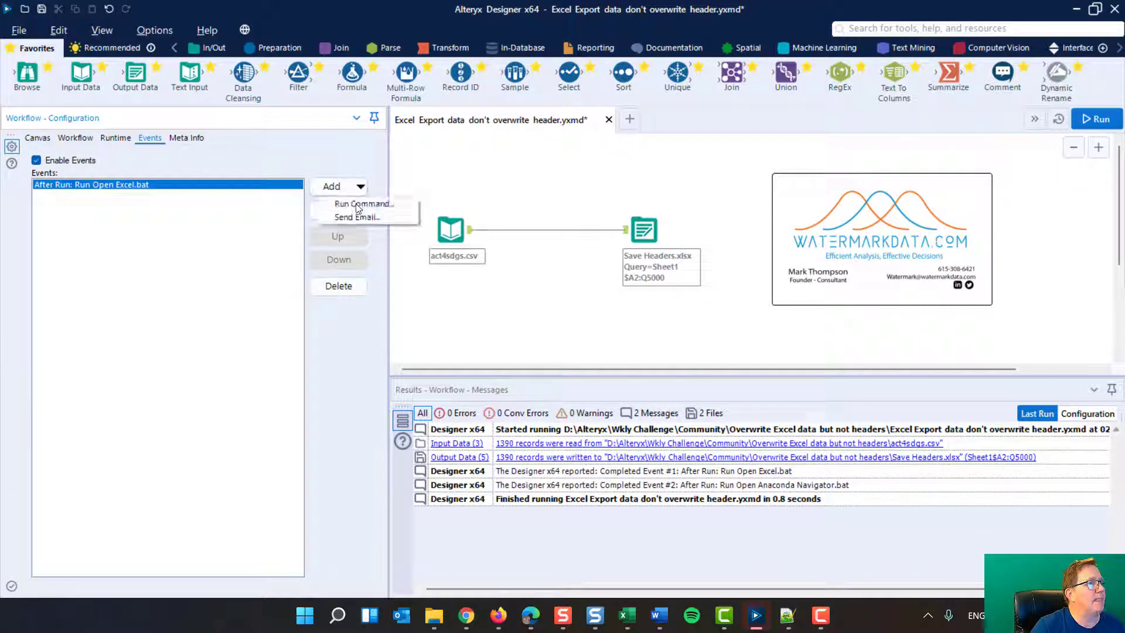
left_click(360, 203)
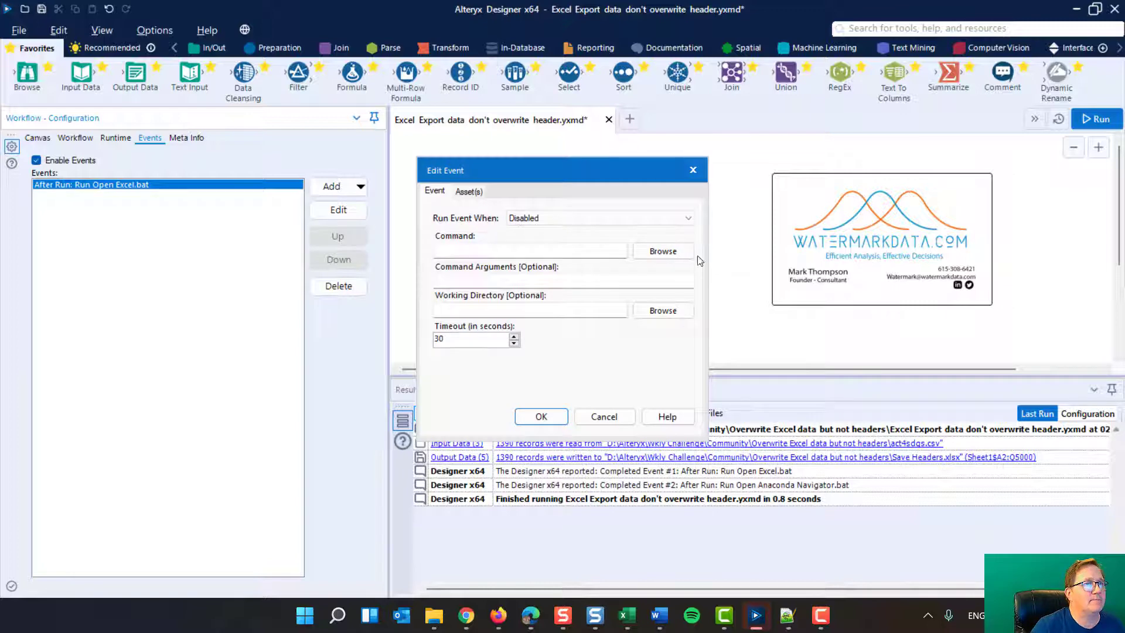
left_click(674, 253)
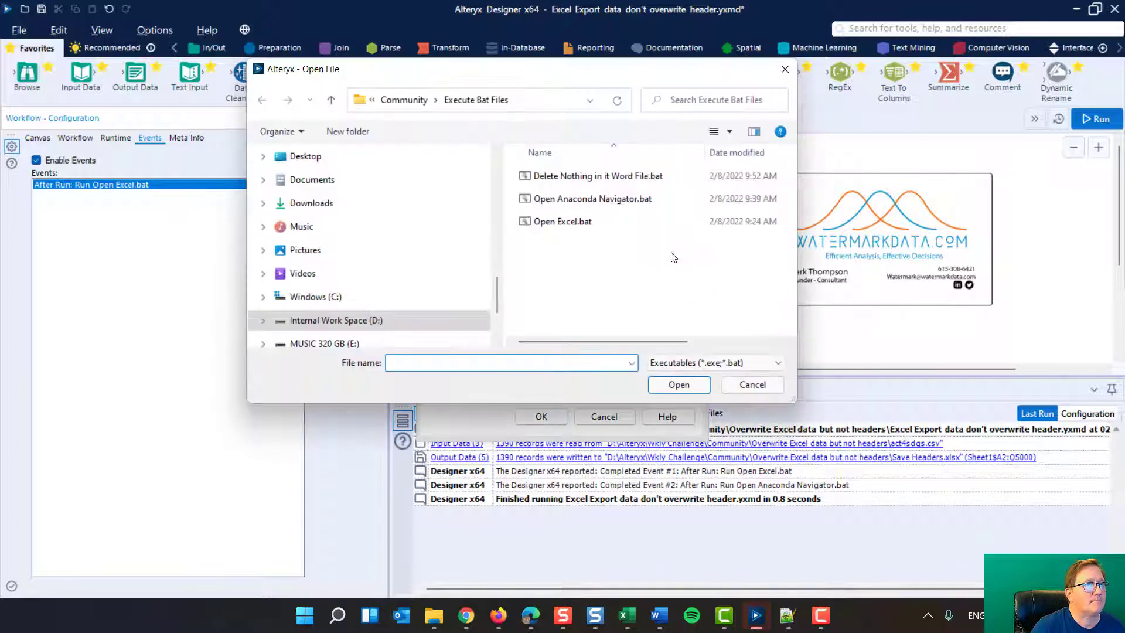
left_click(579, 177)
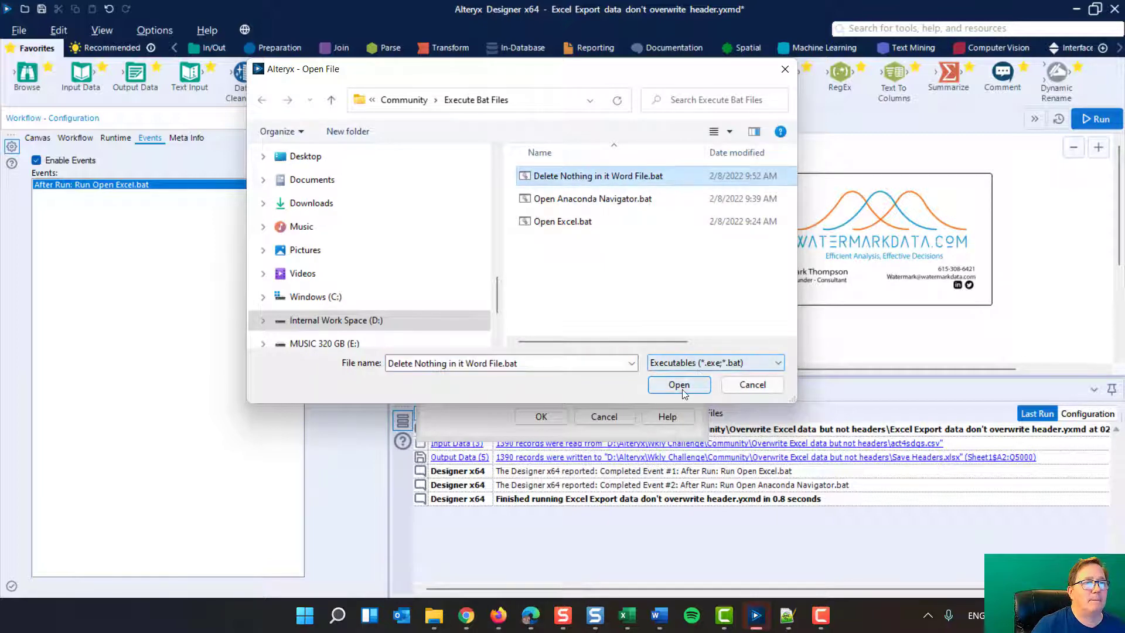
left_click(679, 385)
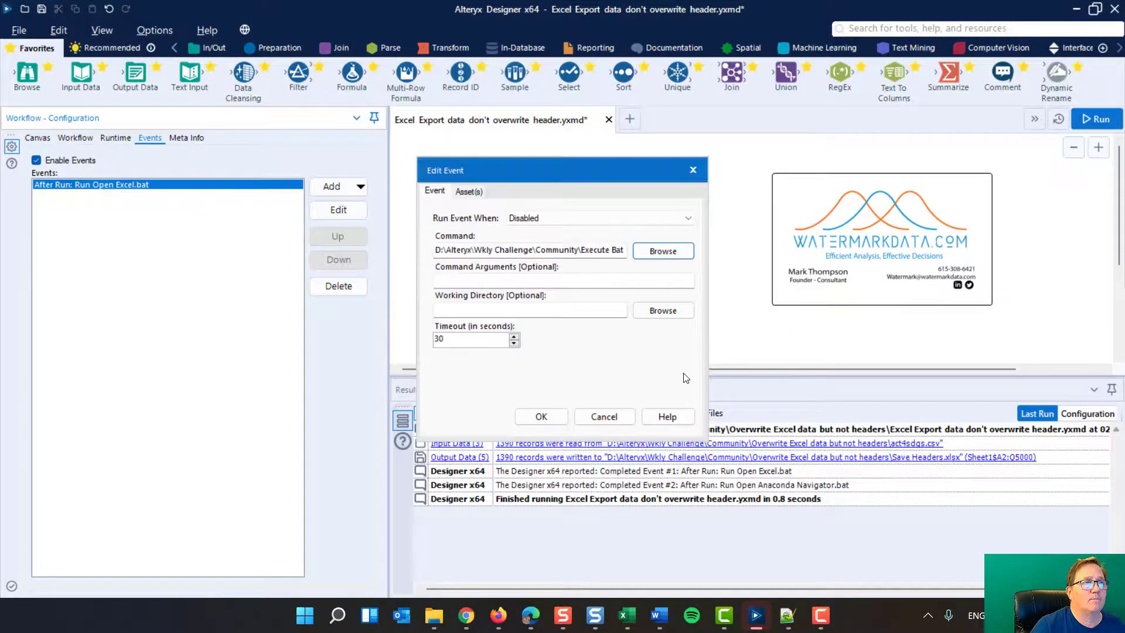
left_click(689, 220)
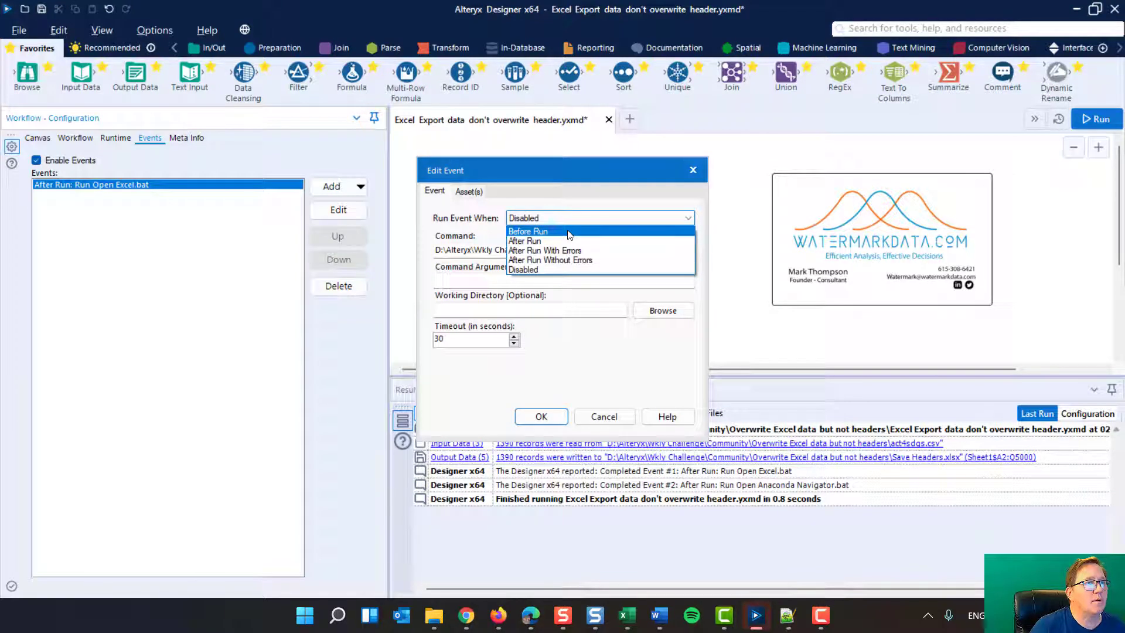
left_click(568, 232)
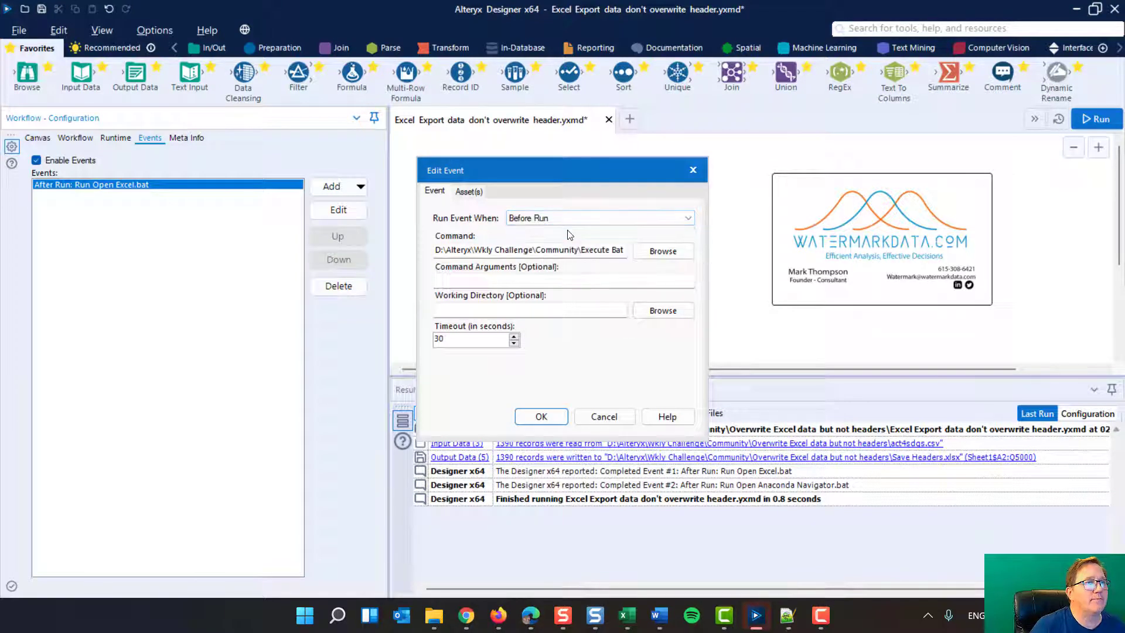
left_click(541, 417)
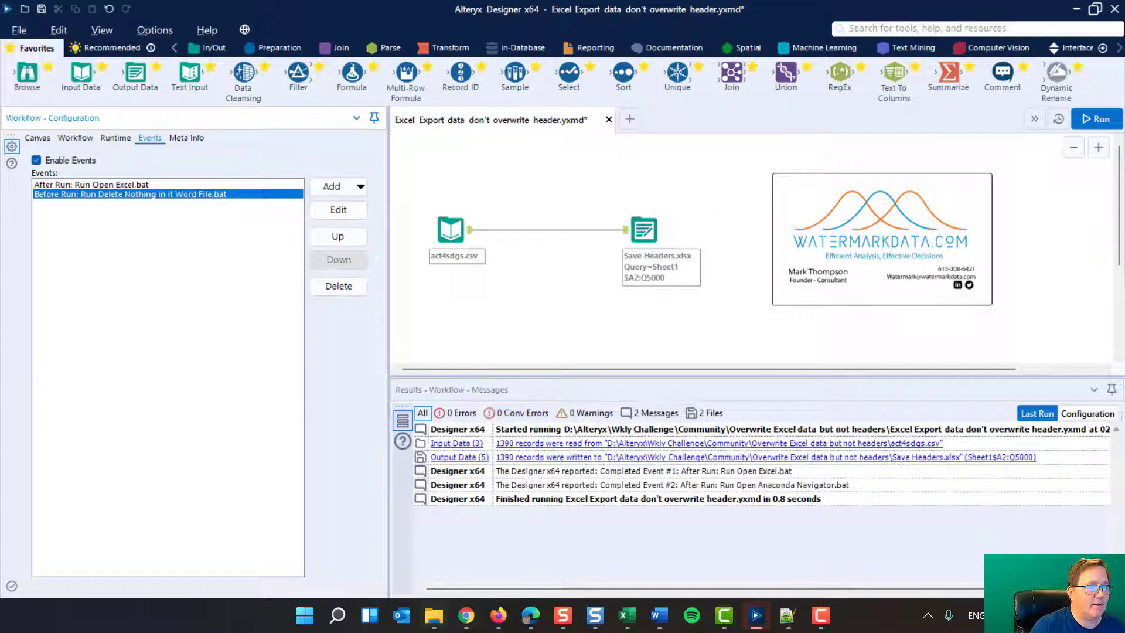
mouse_move(440, 618)
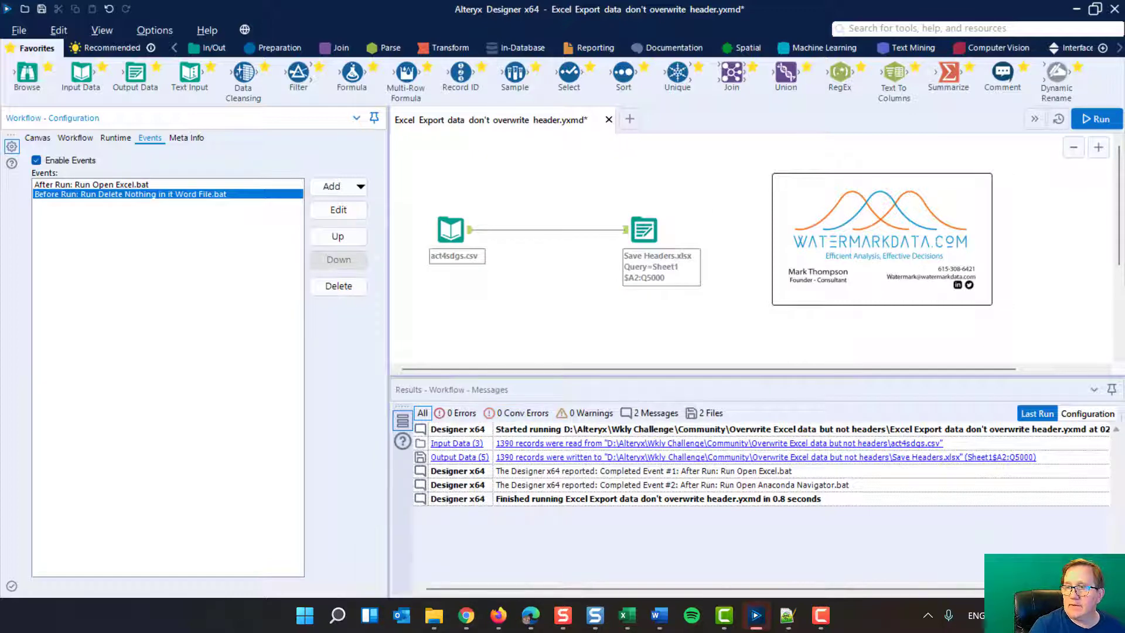
left_click(434, 615)
left_click_drag(569, 114, 729, 84)
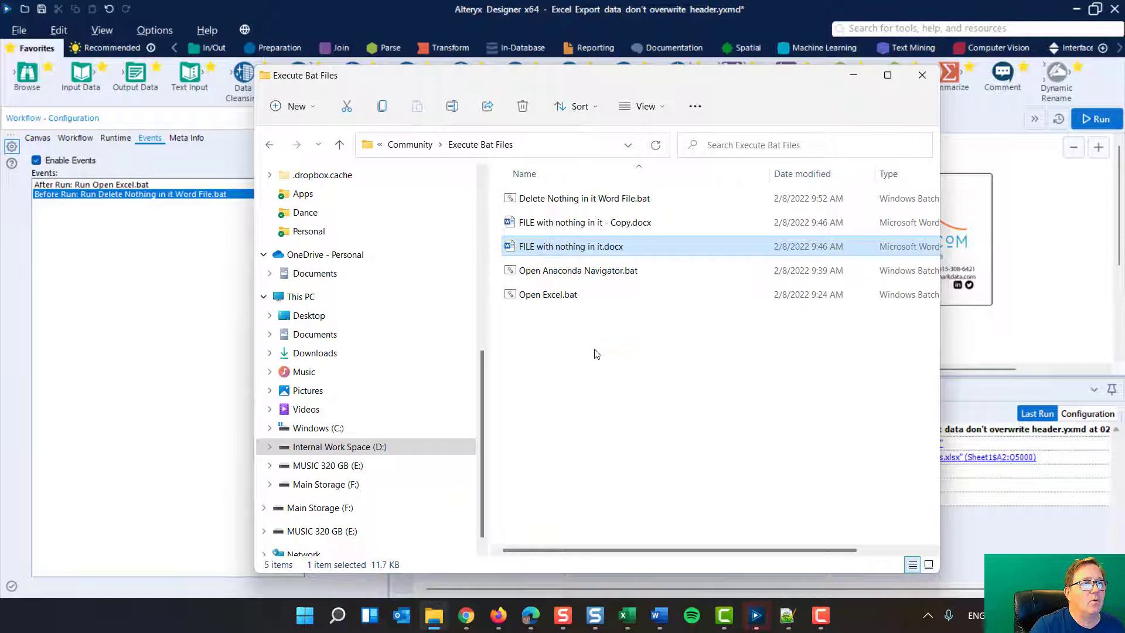
double_click(573, 250)
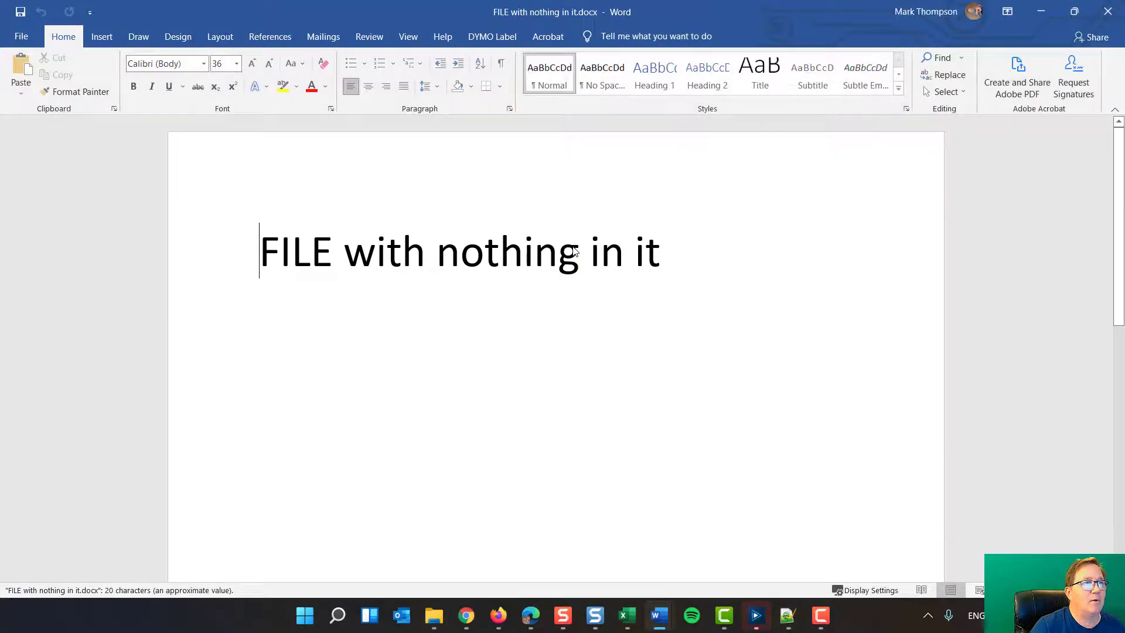
left_click(1108, 11)
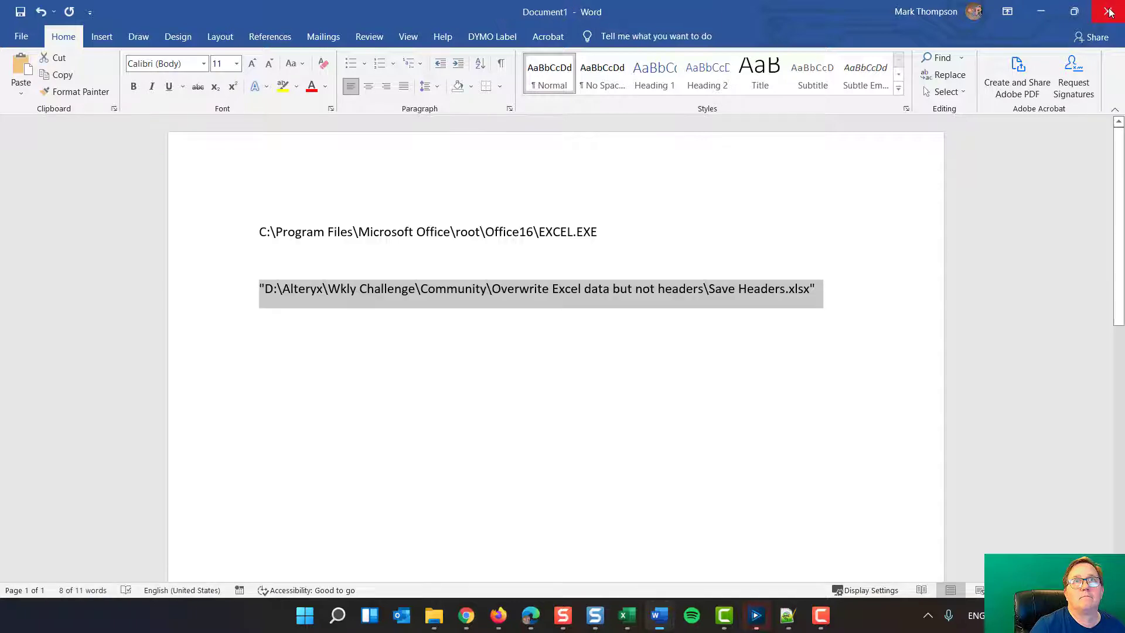
left_click(1041, 12)
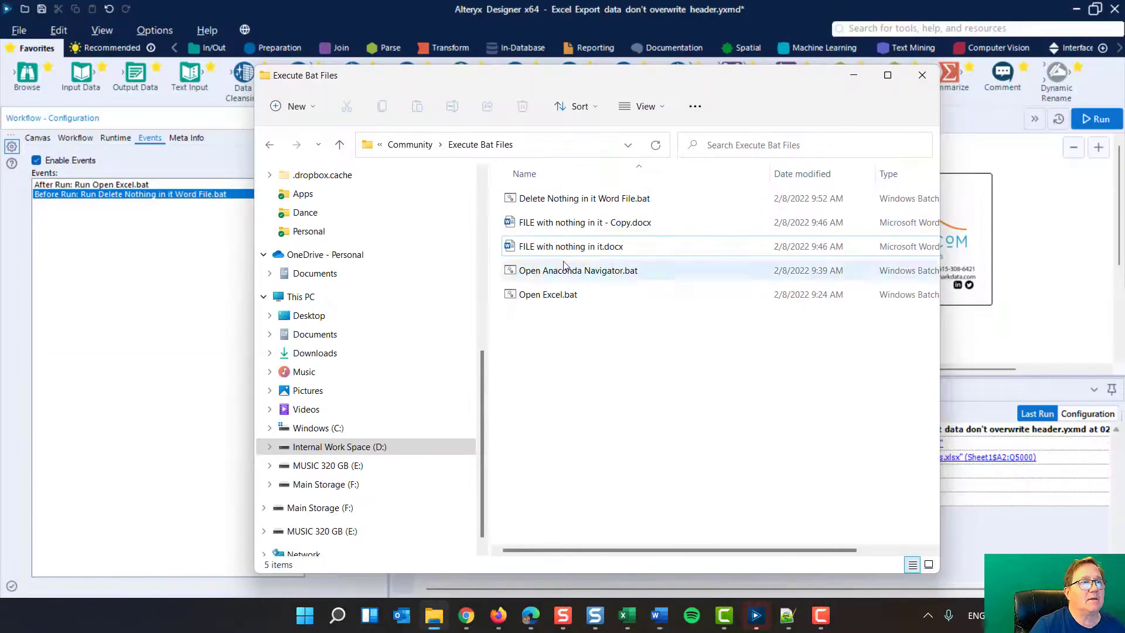
left_click(538, 251)
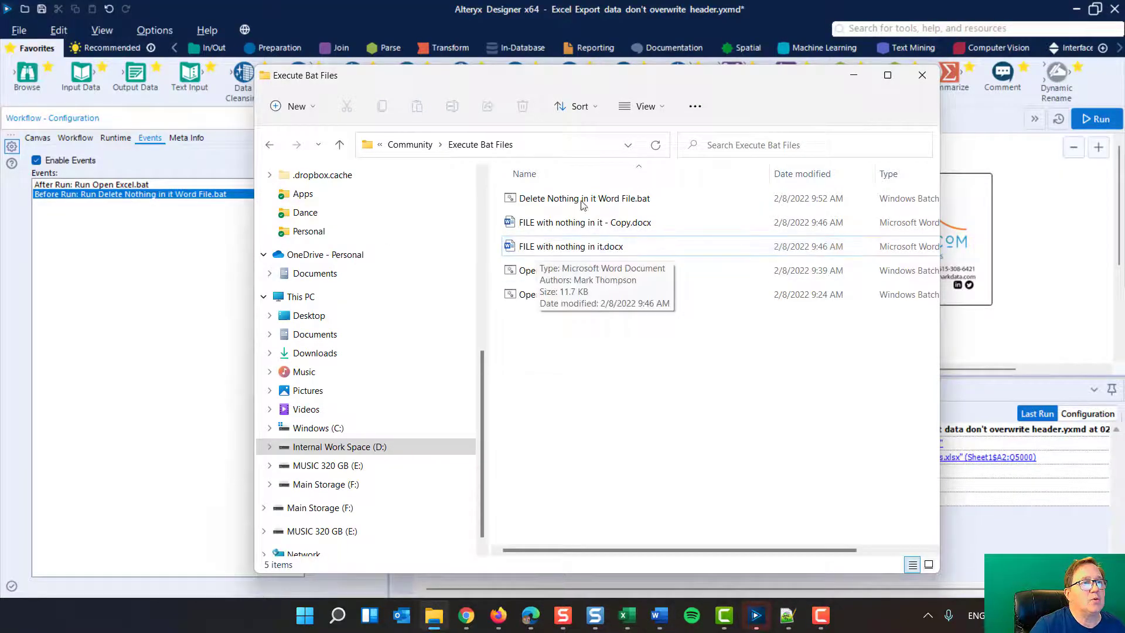
left_click(854, 77)
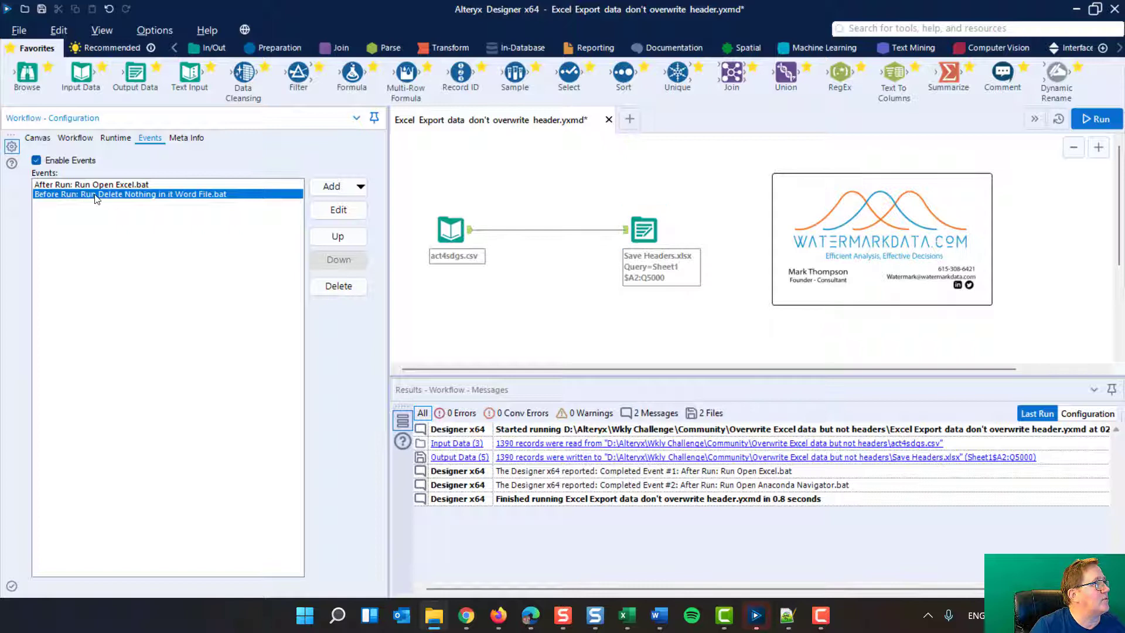
Move the Before Run event first, run the workflow, and confirm the .docx was deleted.
left_click(338, 236)
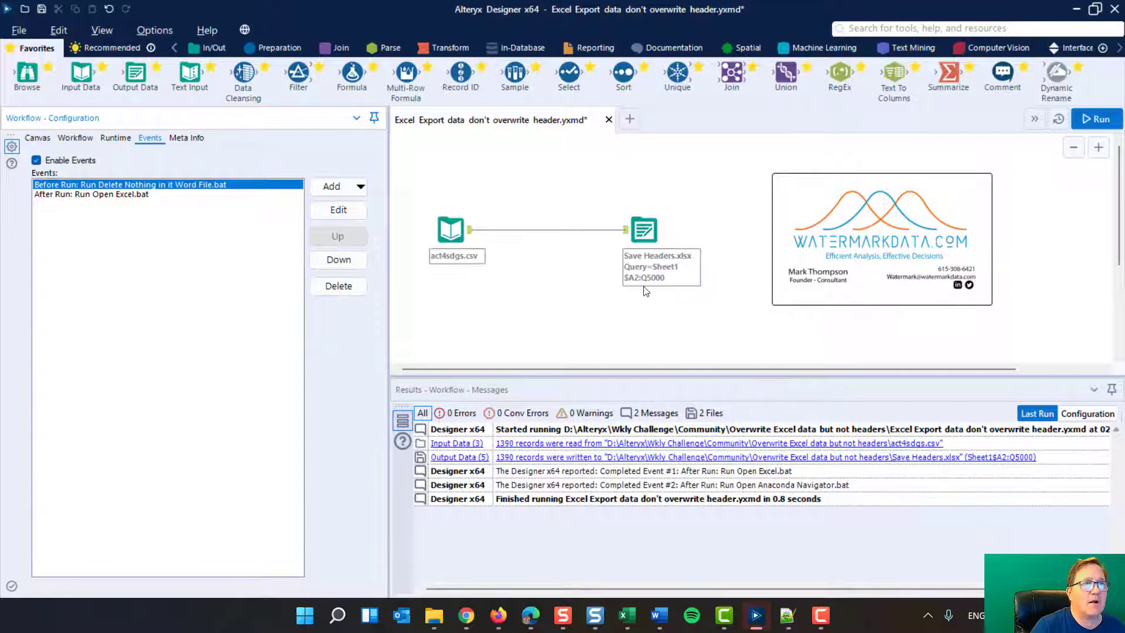
left_click(1096, 119)
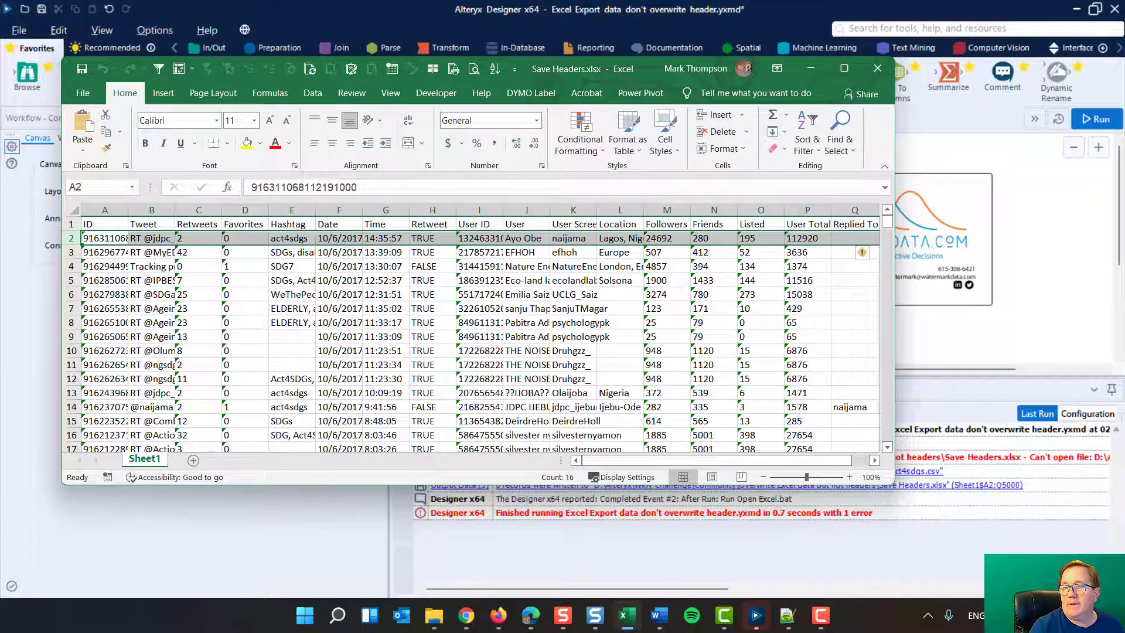
key("alt+Tab")
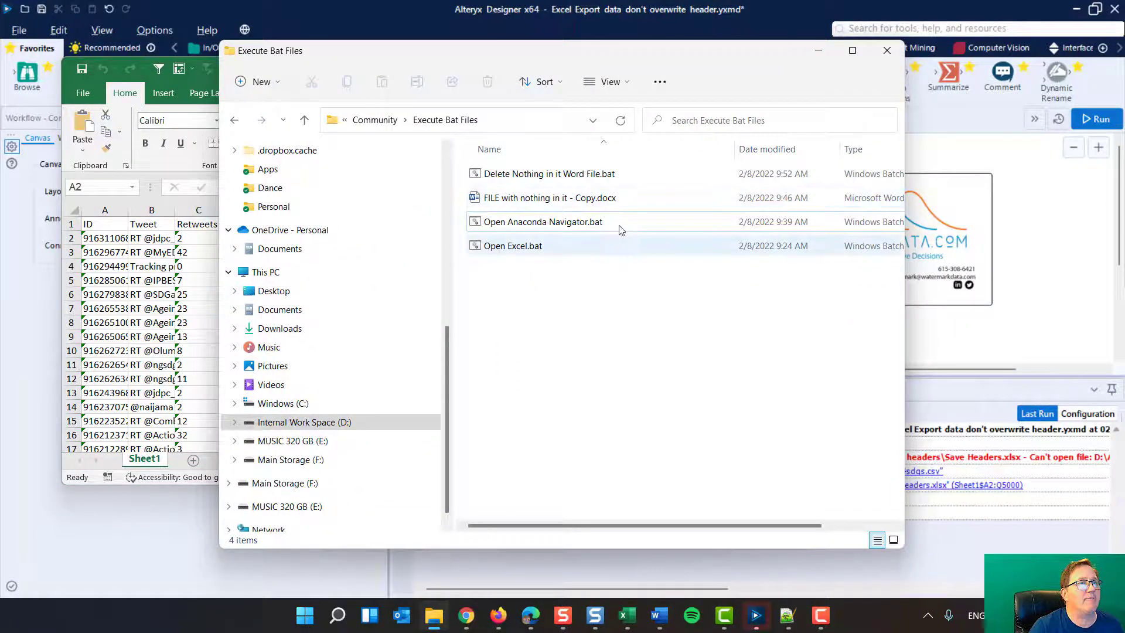
left_click(886, 51)
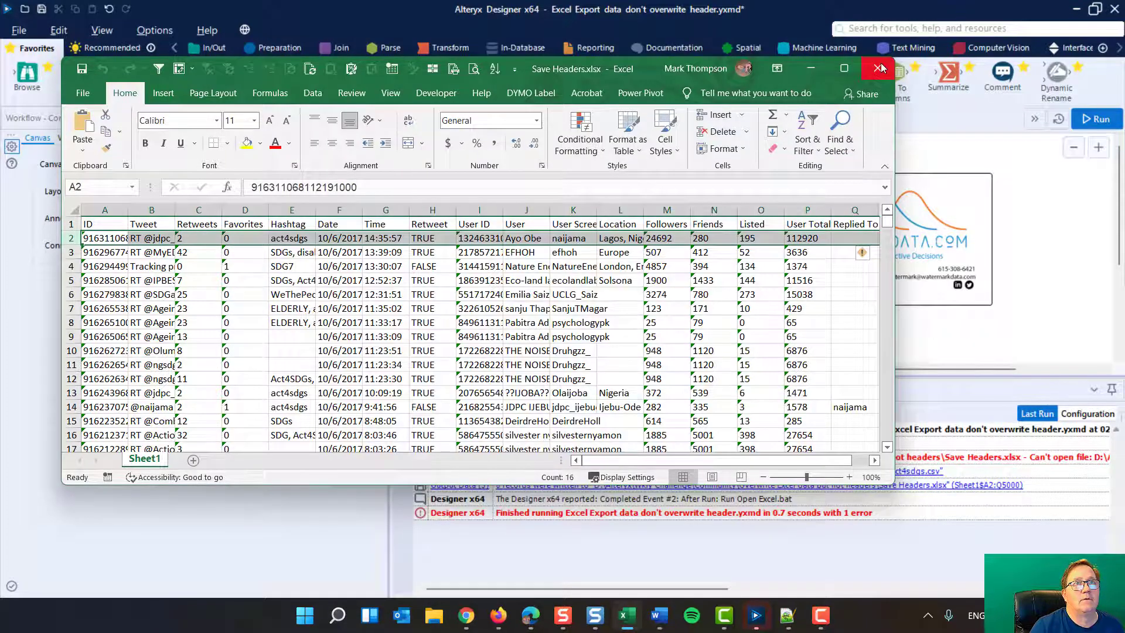
Rerun the workflow error-free, closing the Save Headers.xlsx workbook before and after.
left_click(880, 70)
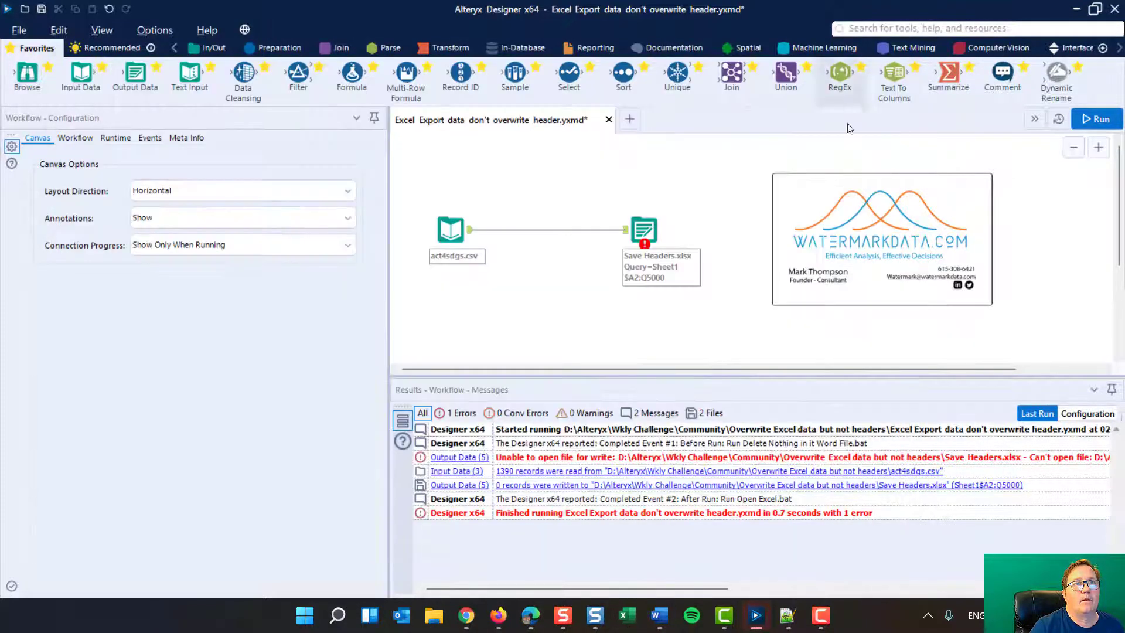
left_click(1095, 119)
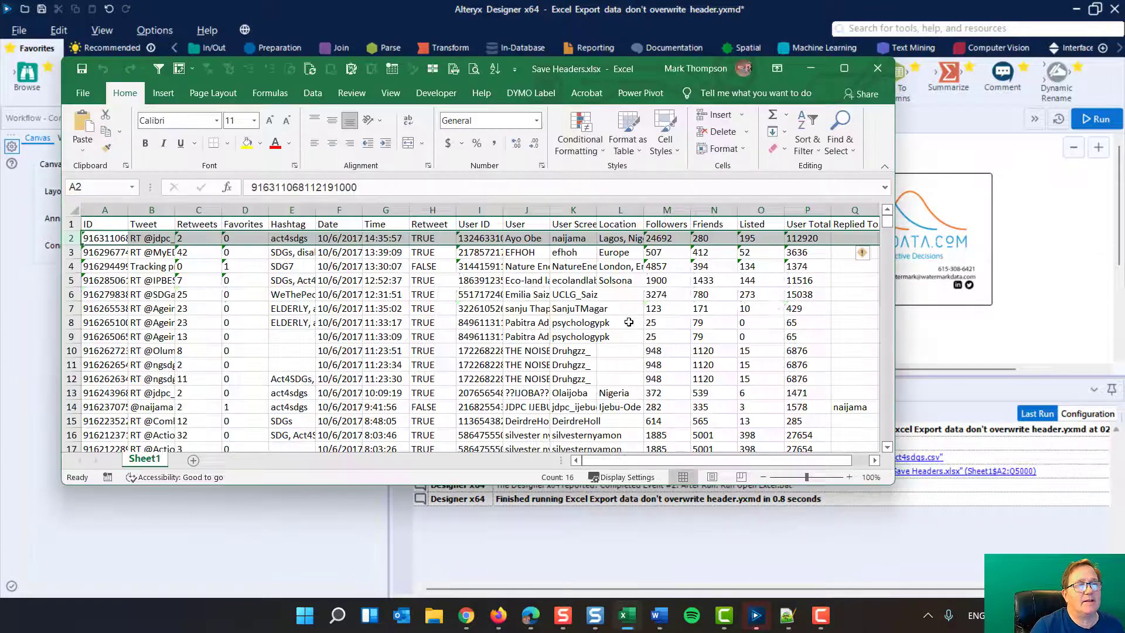
left_click(884, 70)
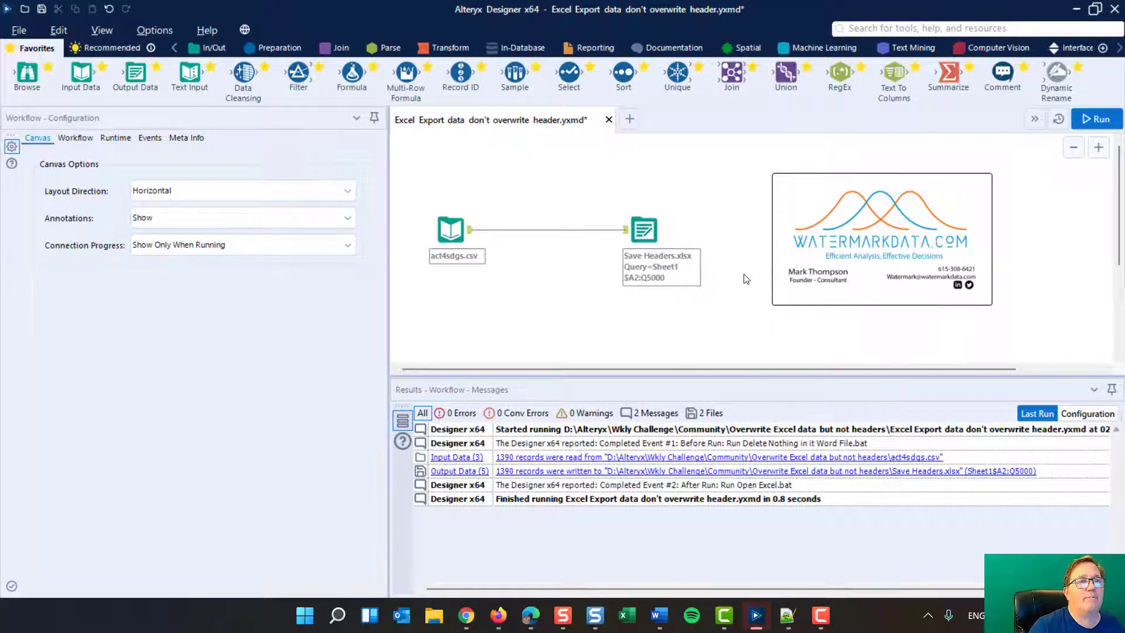
Show the Events tab listing the Before Run and After Run batch file events.
left_click(148, 138)
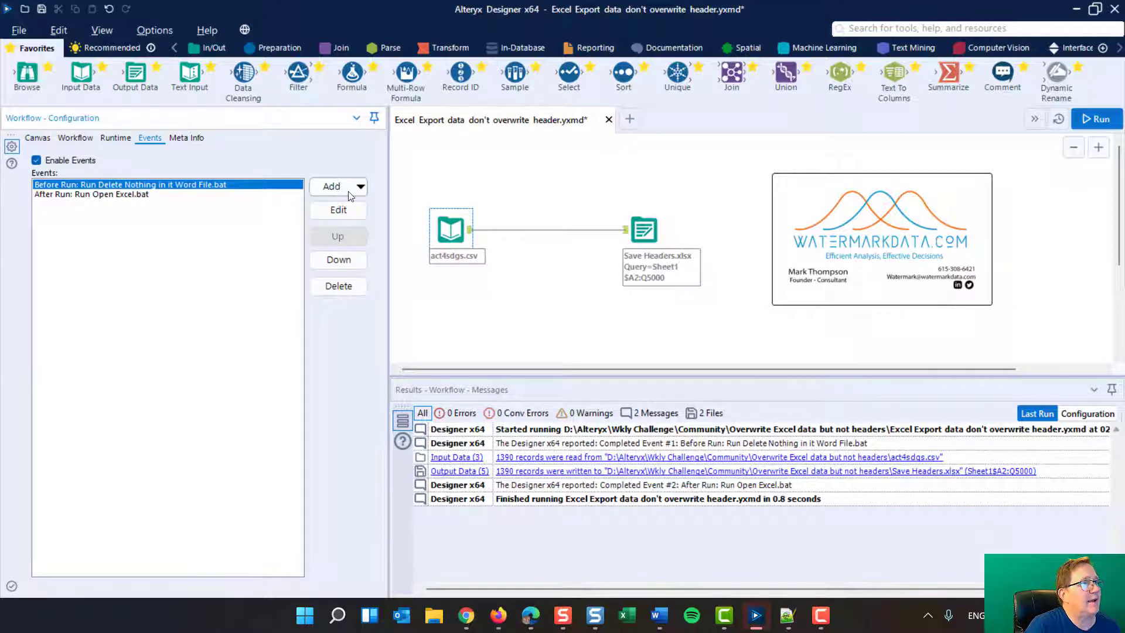